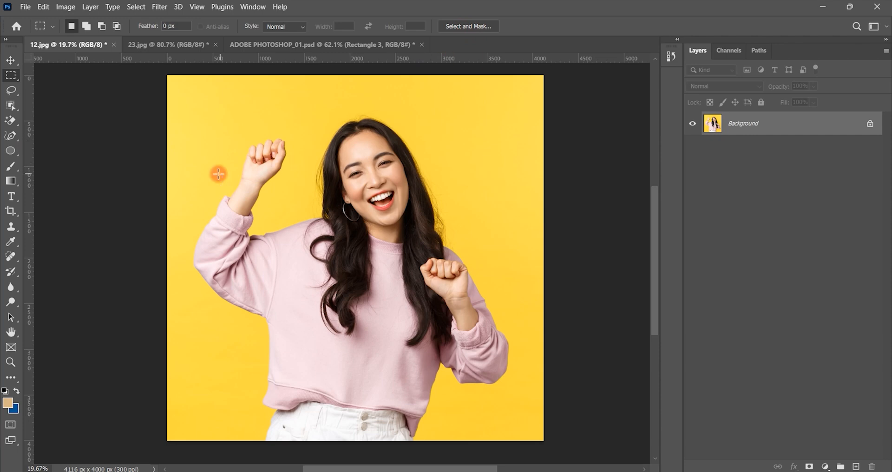
- Start a Pen tool path where the trousers meet the photo's bottom edge and trace up to the sweater's hem
click(12, 136)
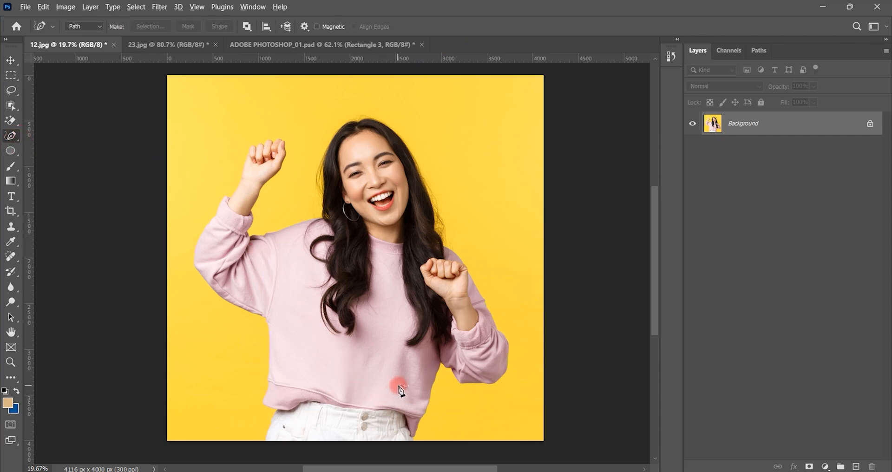
scroll(402, 384, up, 3)
scroll(406, 386, up, 4)
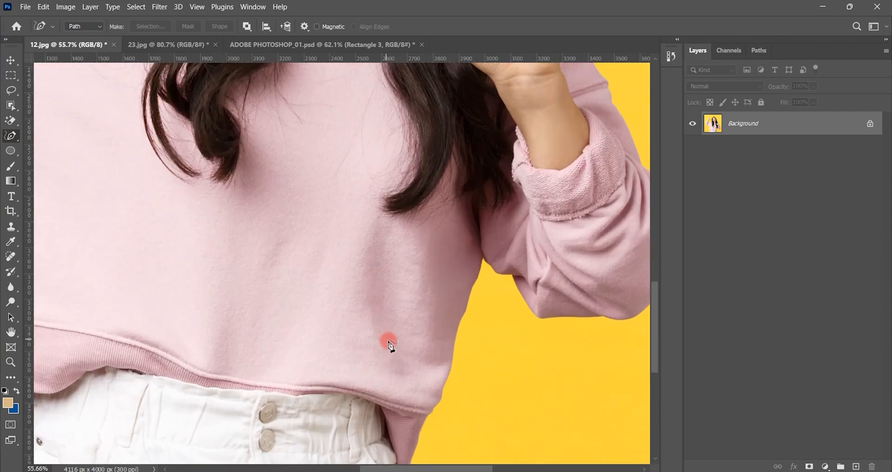
scroll(393, 365, up, 2)
scroll(385, 353, down, 1)
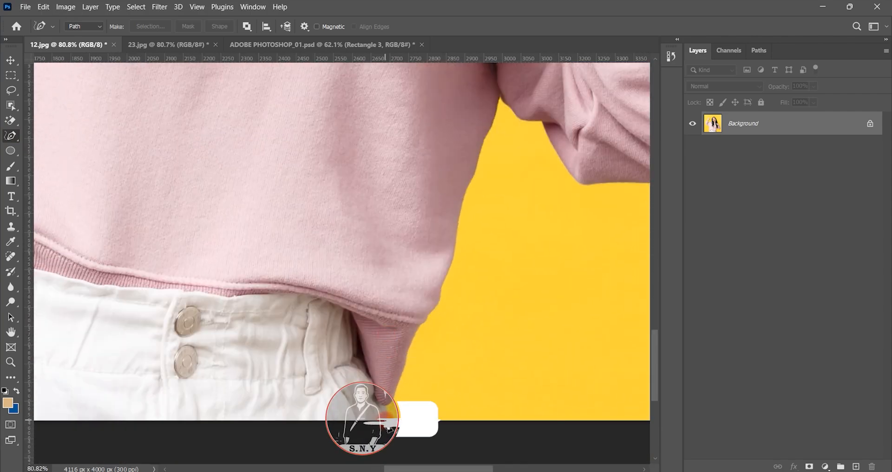
right_click(10, 136)
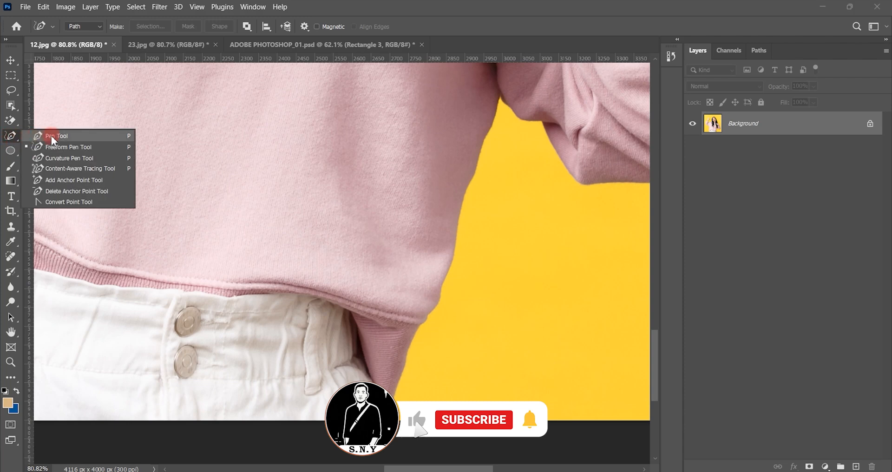
click(53, 134)
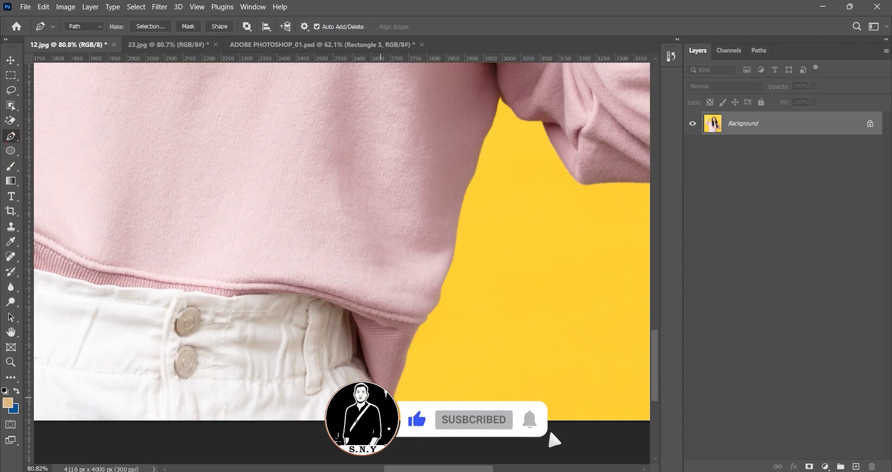
alt+click(386, 406)
click(416, 327)
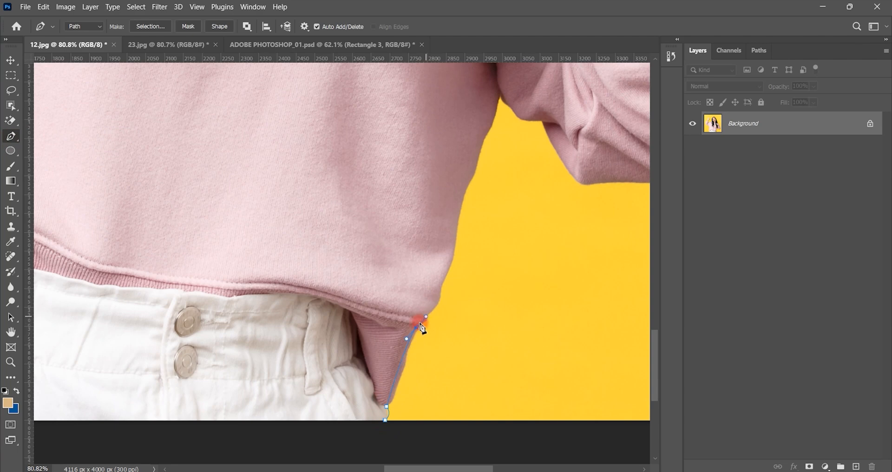
drag(448, 290, 422, 321)
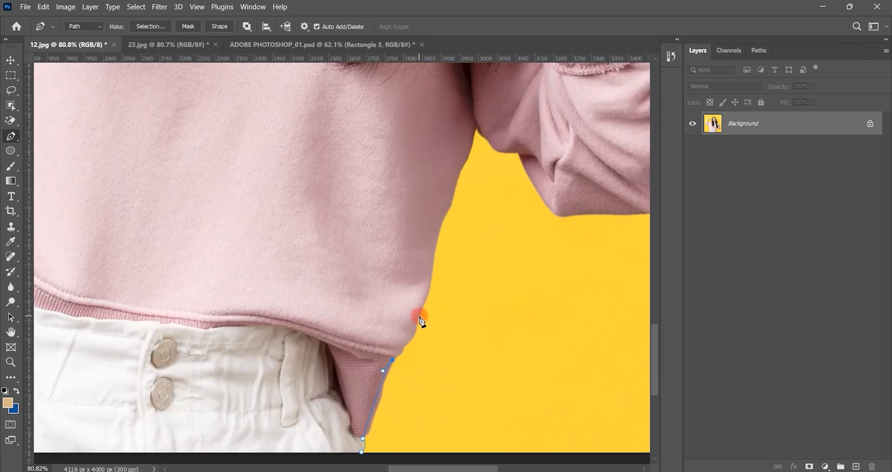
- Continue the path from the hem up the side of the sweater, ending curved segments with corner anchor points
alt+click(404, 349)
scroll(430, 312, up, 2)
drag(432, 279, 456, 237)
alt+click(433, 280)
scroll(433, 280, up, 3)
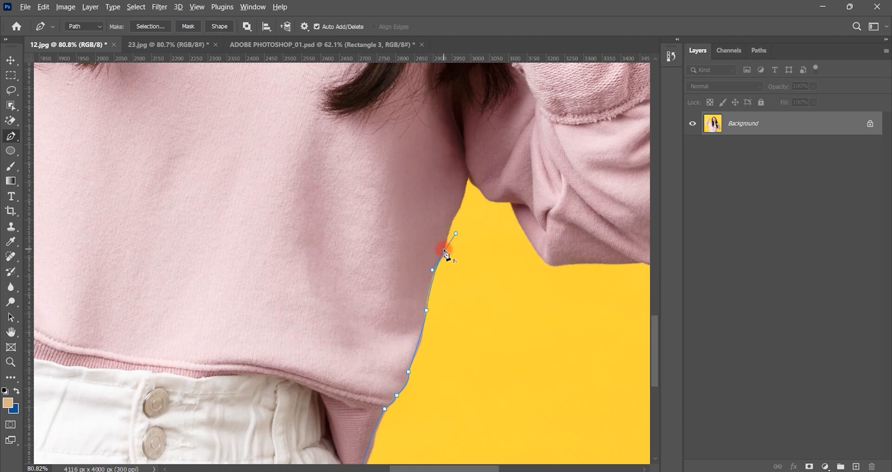
- Trace the path around the armpit gap and down the lowered arm's sleeve to its bottom corner
alt+click(445, 252)
key(ctrl+z)
alt+click(486, 198)
key(ctrl+z)
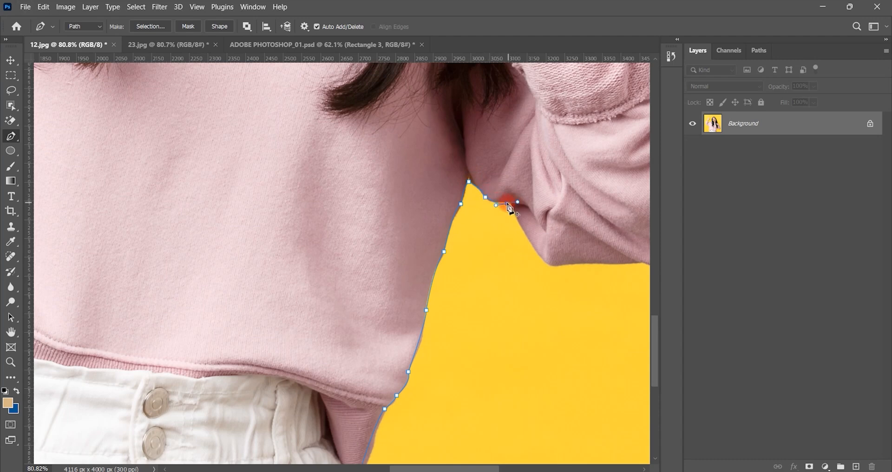
drag(547, 264, 553, 279)
key(ctrl+z)
drag(508, 205, 510, 202)
drag(547, 263, 532, 255)
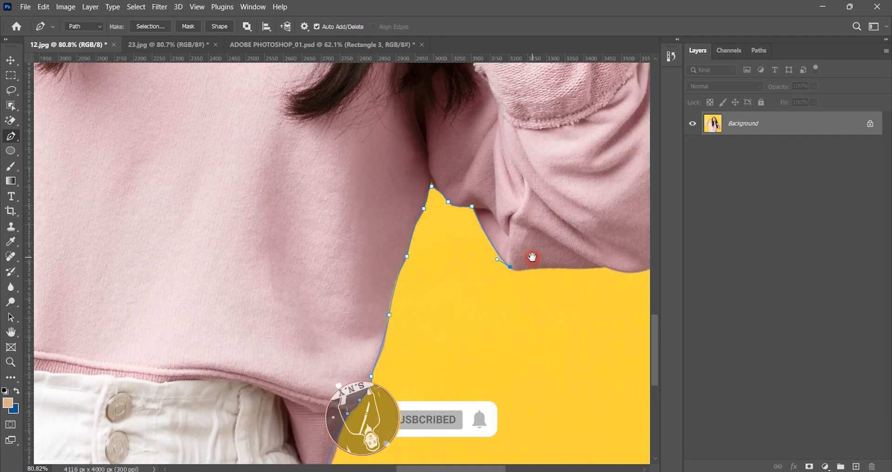
- Extend the path along the sleeve's bottom edge and curve it around the elbow of the lowered arm
drag(595, 268, 595, 268)
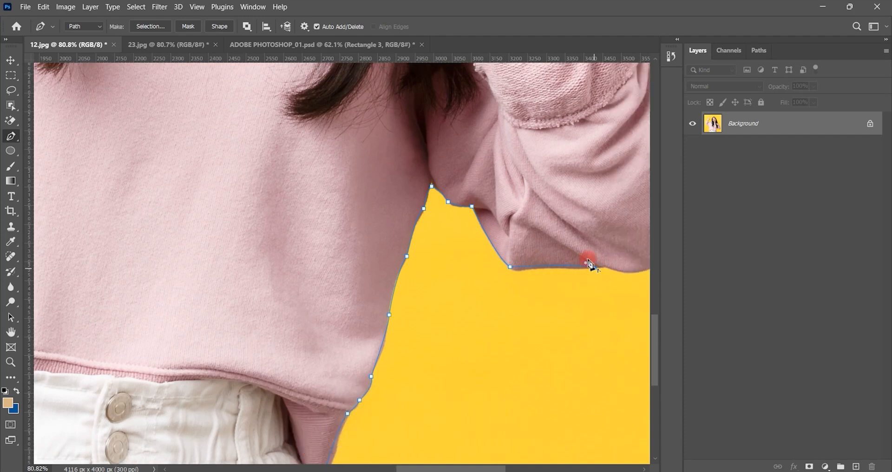
drag(586, 257, 521, 271)
click(556, 285)
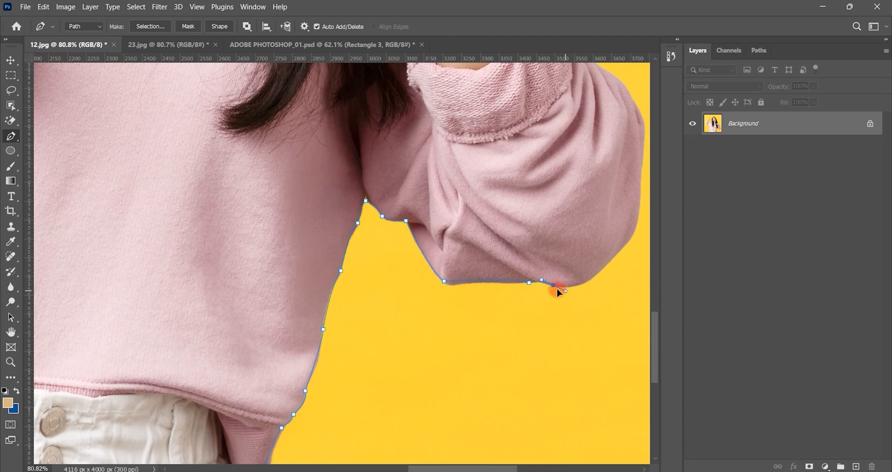
scroll(588, 277, up, 1)
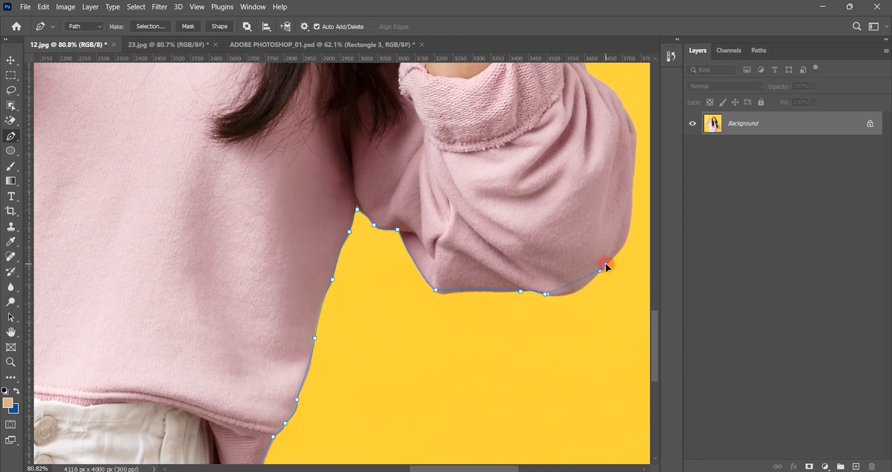
drag(606, 266, 623, 234)
alt+click(602, 268)
scroll(558, 281, up, 2)
scroll(558, 282, right, 3)
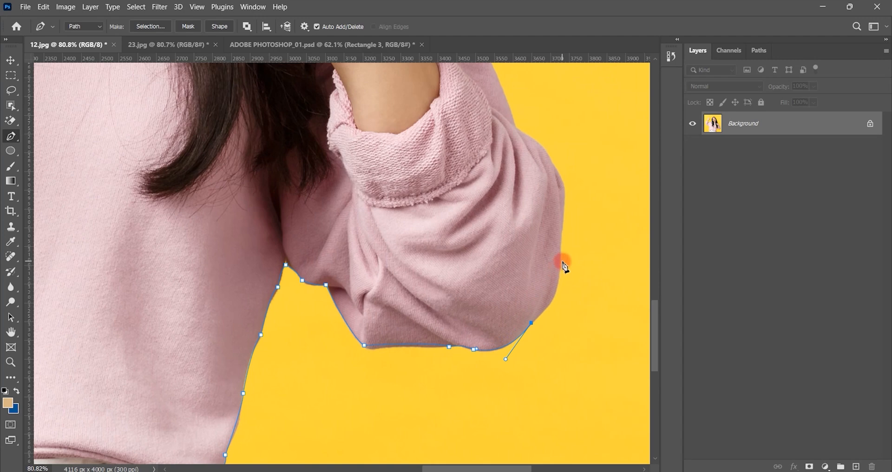
- Trace the outer edge of the sleeve from the elbow up to the notch where it meets the upper arm
drag(562, 258, 558, 215)
alt+click(562, 257)
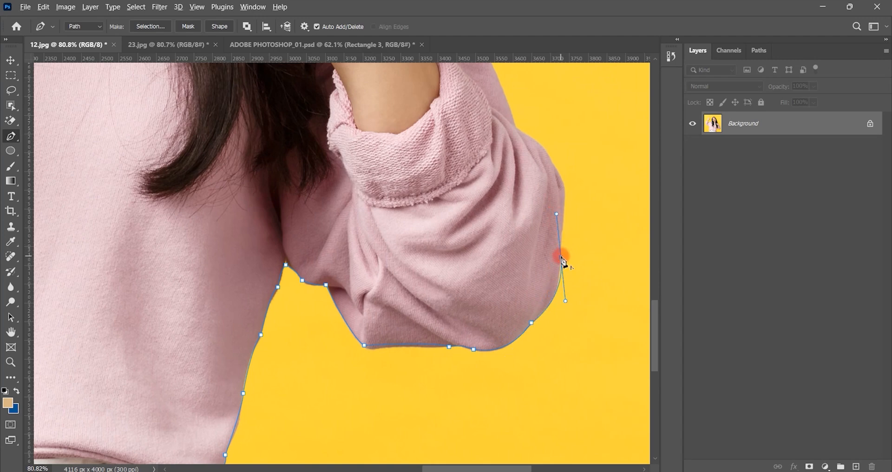
scroll(563, 249, down, 1)
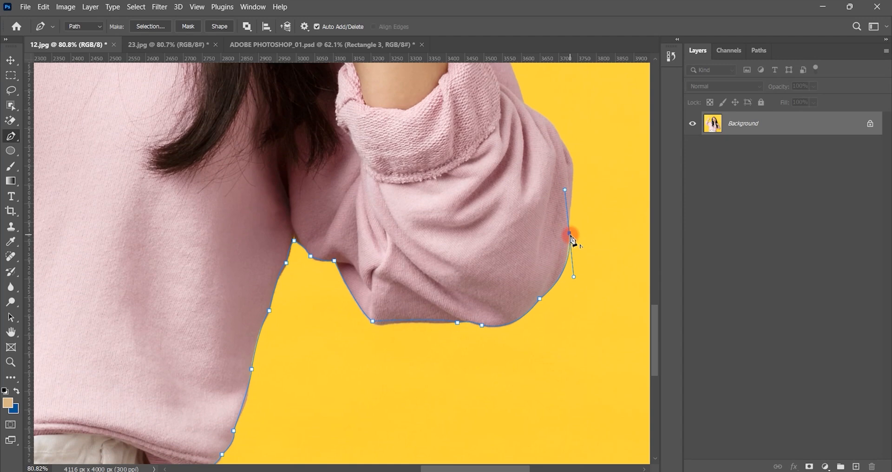
scroll(553, 252, up, 2)
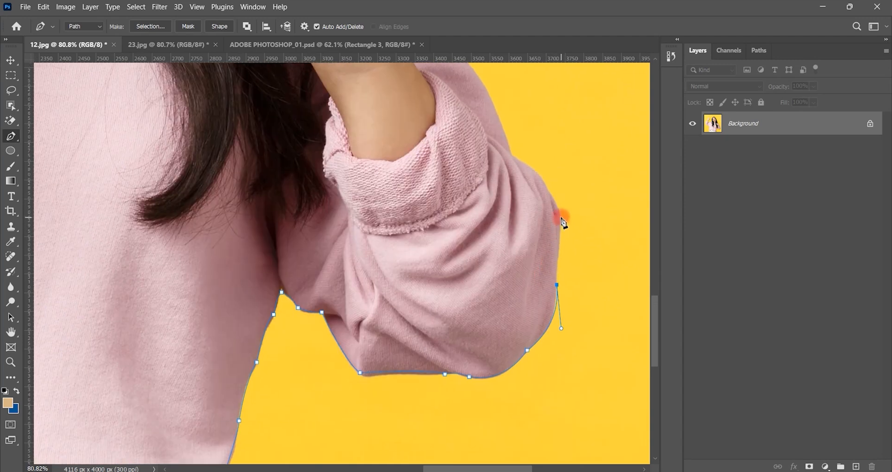
drag(561, 217, 563, 205)
click(561, 217)
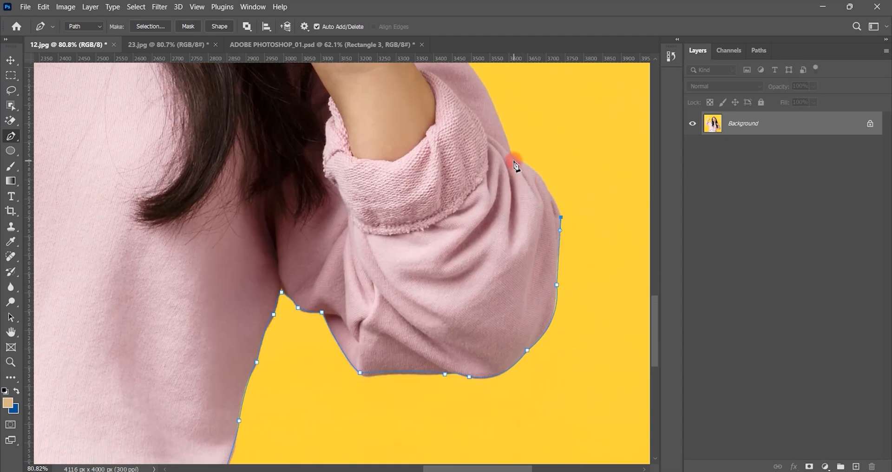
drag(513, 158, 503, 233)
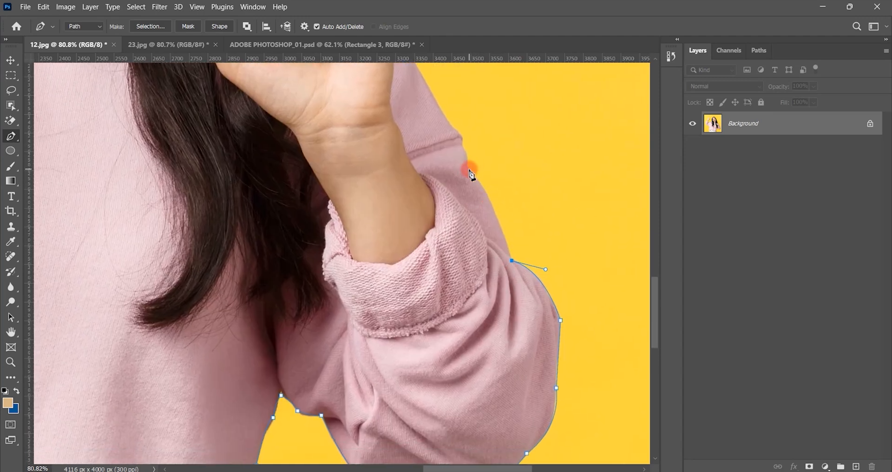
- Continue the path up the upper arm, past the sleeve seam and the fist, to the shoulder
drag(468, 171, 472, 196)
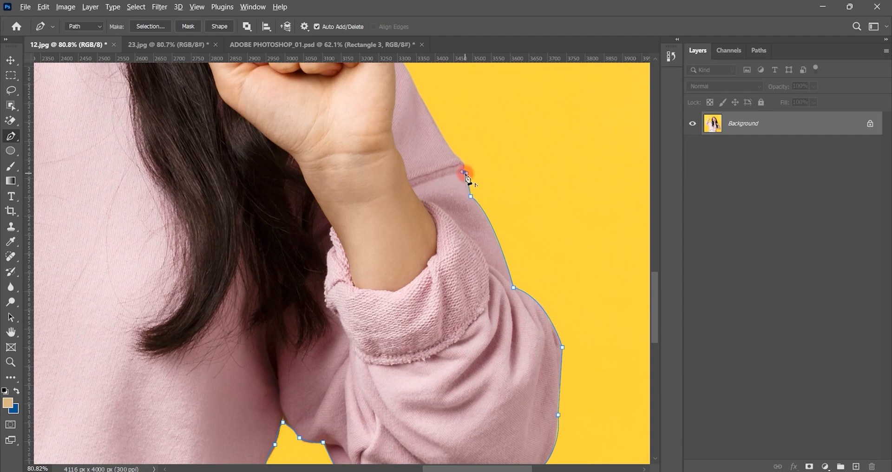
drag(467, 175, 465, 172)
drag(453, 152, 434, 243)
click(381, 142)
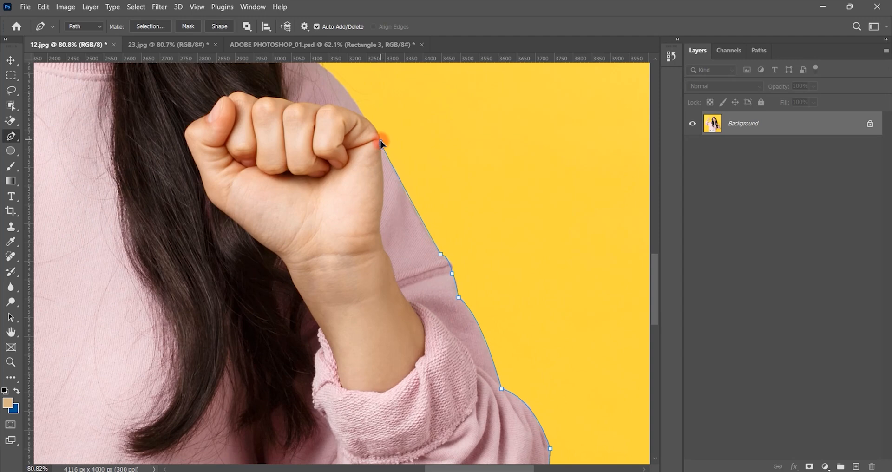
drag(381, 142, 389, 152)
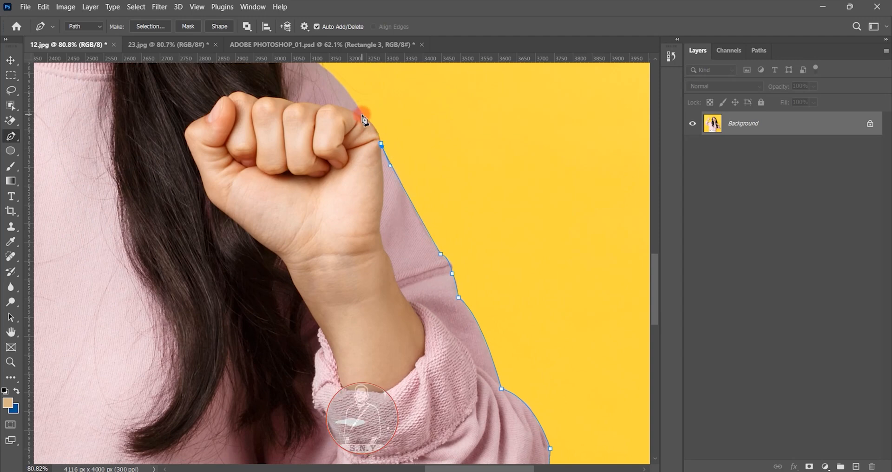
drag(362, 114, 364, 169)
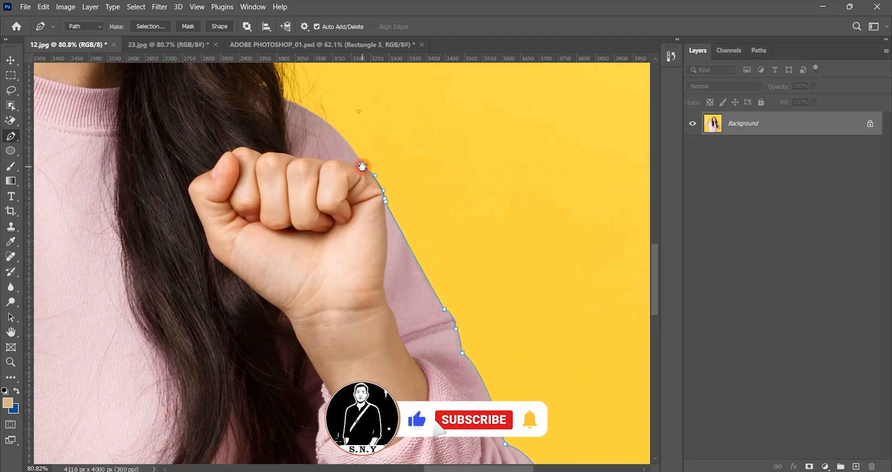
click(333, 128)
- Run the path from the shoulder to a point in the yellow background beside the hair, outside the loose strands
scroll(335, 129, down, 2)
scroll(334, 129, down, 2)
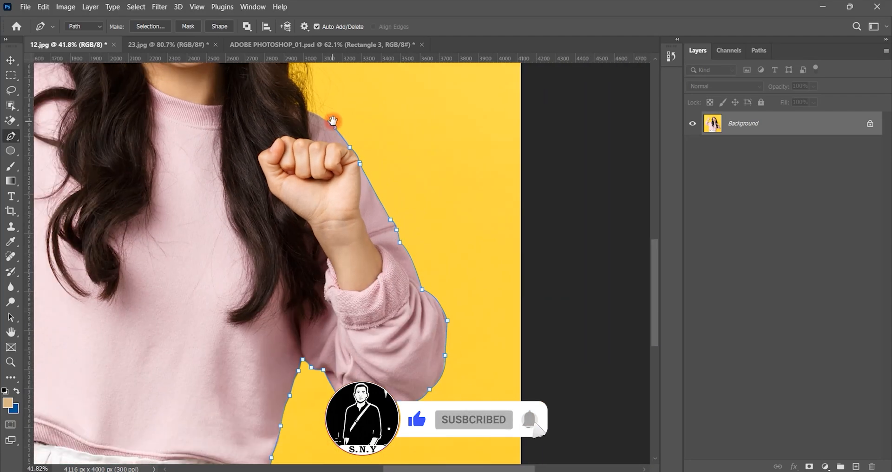
scroll(325, 209, up, 3)
scroll(324, 238, up, 2)
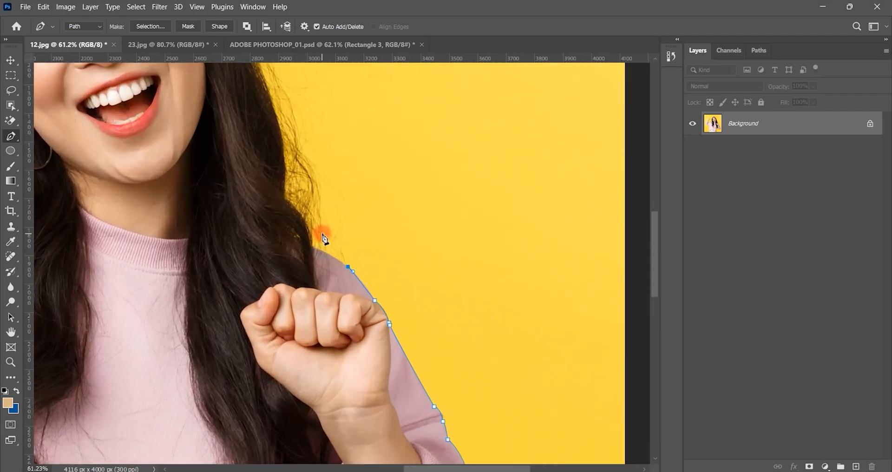
drag(308, 176, 330, 223)
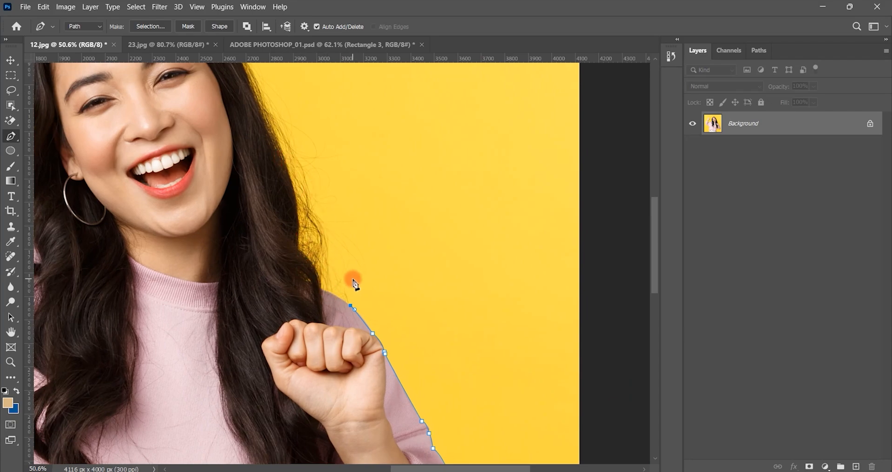
scroll(352, 280, up, 5)
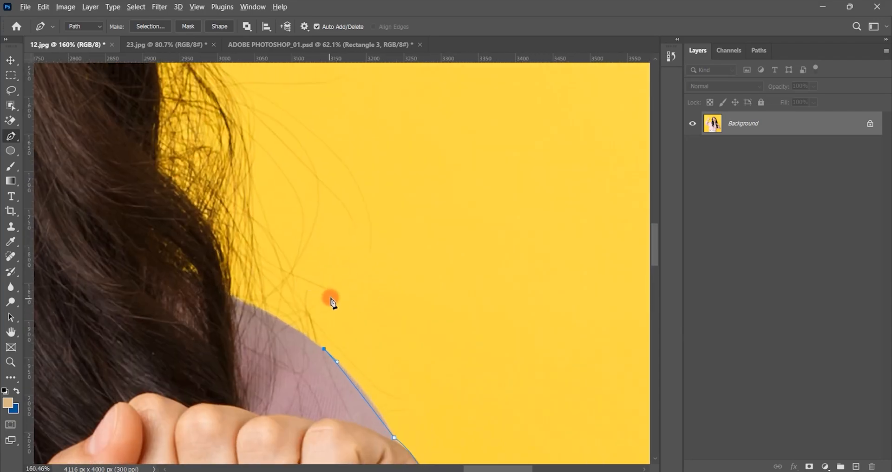
scroll(326, 297, down, 4)
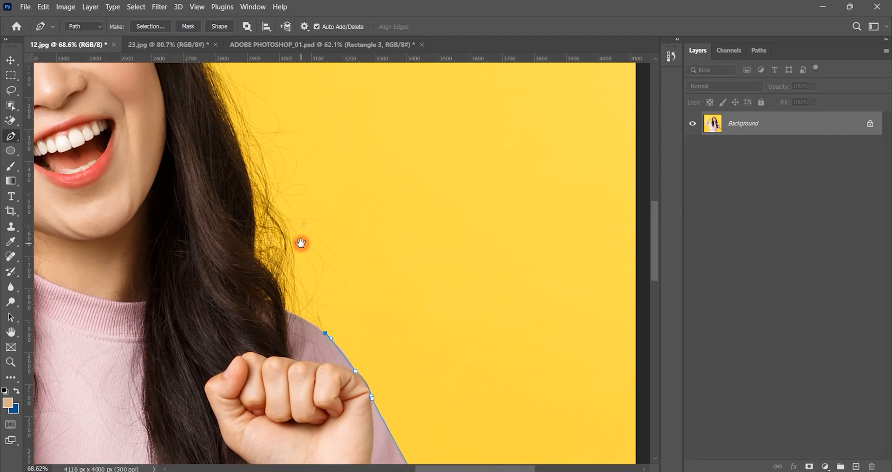
click(348, 148)
scroll(348, 147, down, 2)
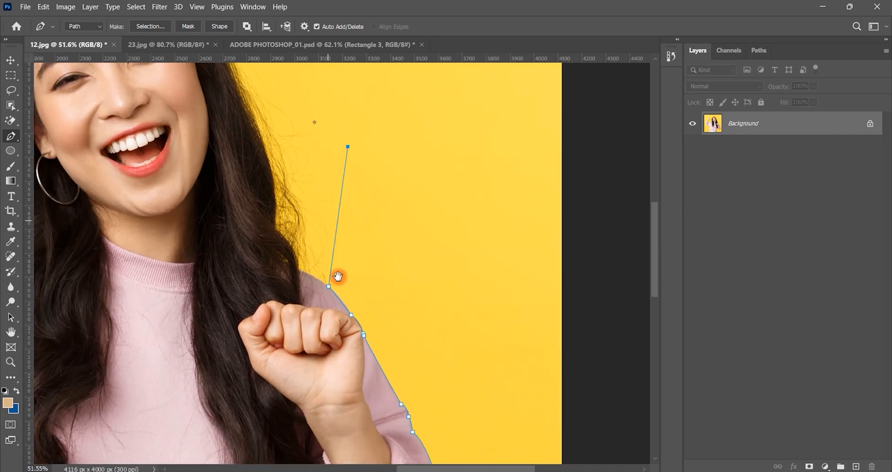
scroll(289, 229, up, 3)
scroll(261, 182, down, 1)
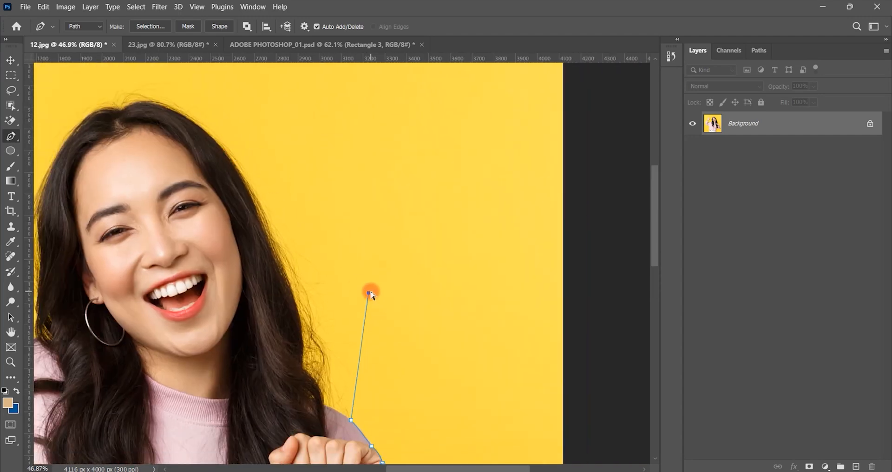
drag(369, 294, 343, 289)
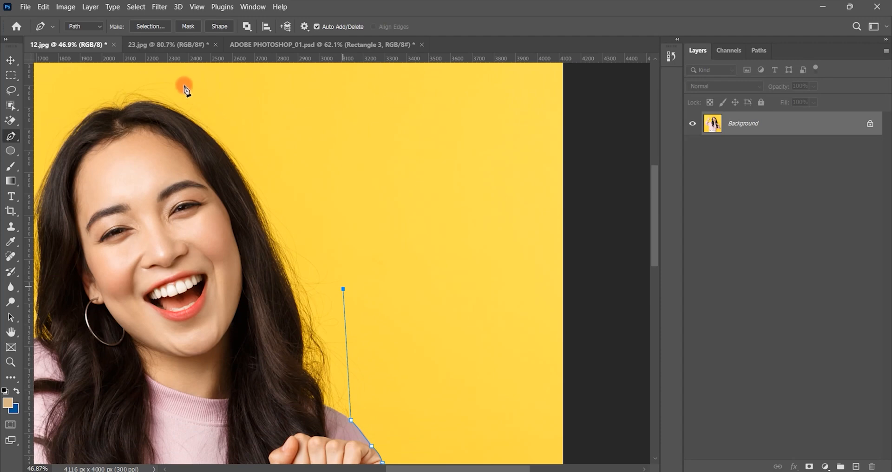
- Curve the path loosely over the top of the head and down the hair's other side to the opposite shoulder
click(173, 82)
drag(144, 79, 124, 68)
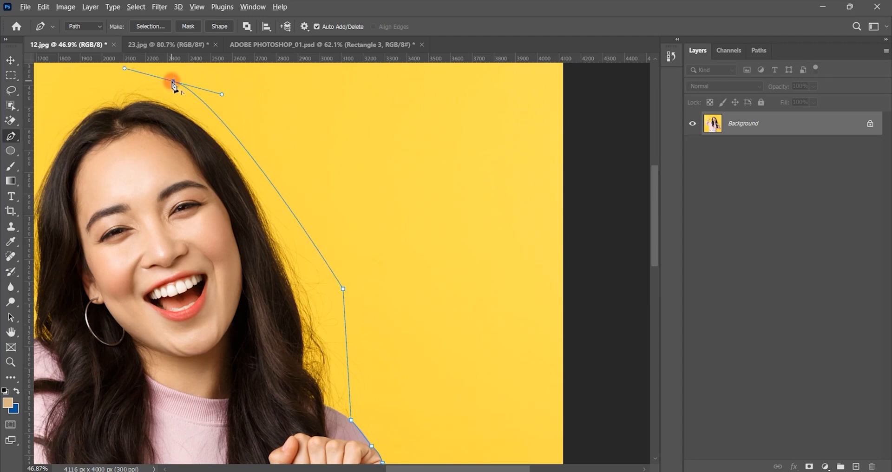
scroll(257, 114, left, 5)
scroll(257, 113, up, 1)
mouse_move(161, 206)
mouse_down()
mouse_move(165, 245)
mouse_move(150, 289)
mouse_move(118, 299)
mouse_move(159, 205)
mouse_up()
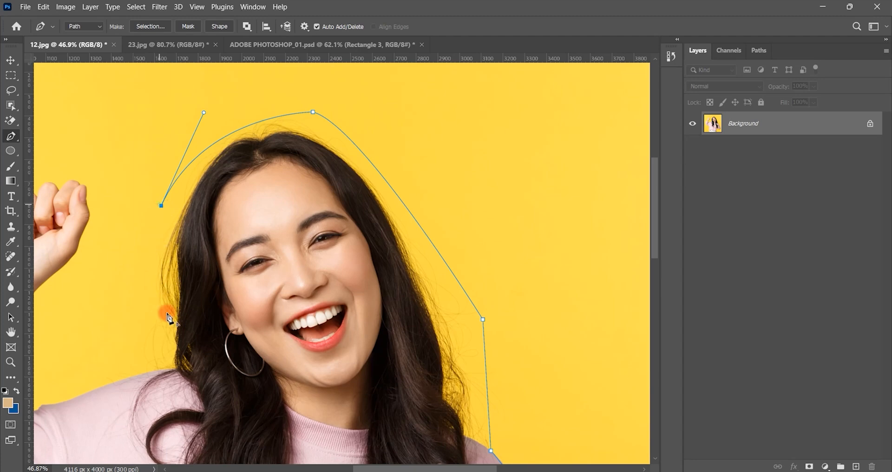
click(141, 374)
drag(139, 374, 173, 255)
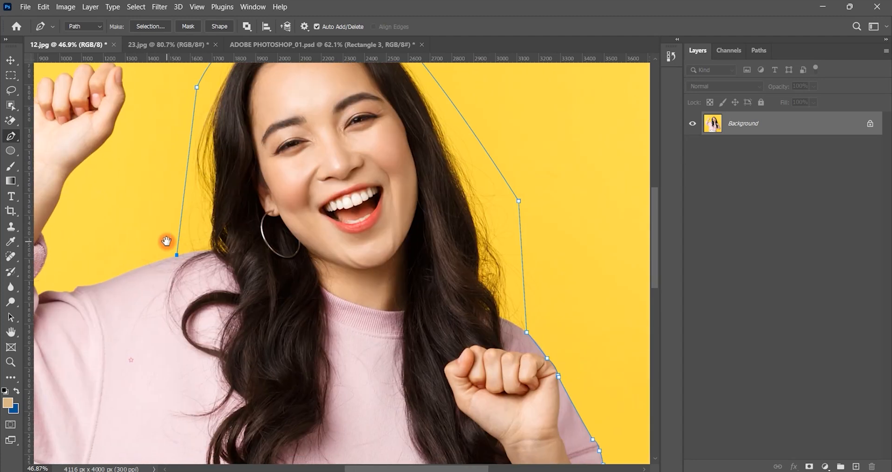
- Trace the path along the shoulder to the sleeve fold of the raised arm, ending in a corner anchor point
drag(85, 286, 75, 285)
alt+click(80, 285)
scroll(84, 289, up, 3)
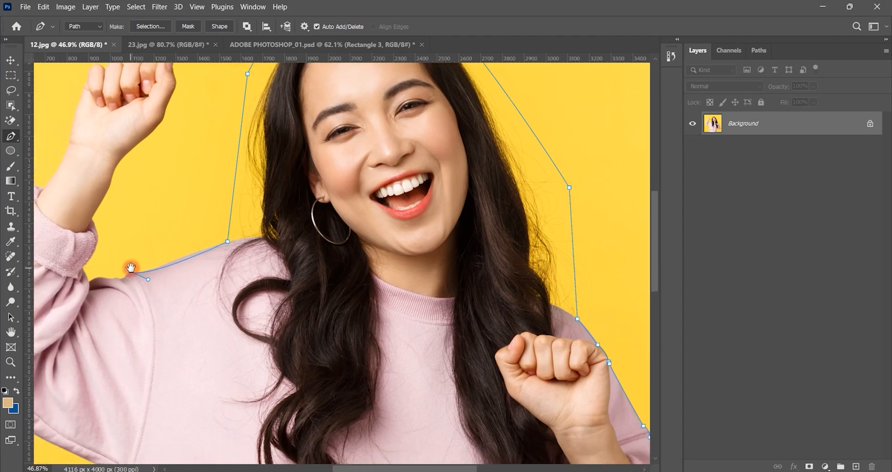
- Continue the path along the sleeve folds beside the shoulder to the base of the raised arm's cuff
scroll(141, 288, up, 3)
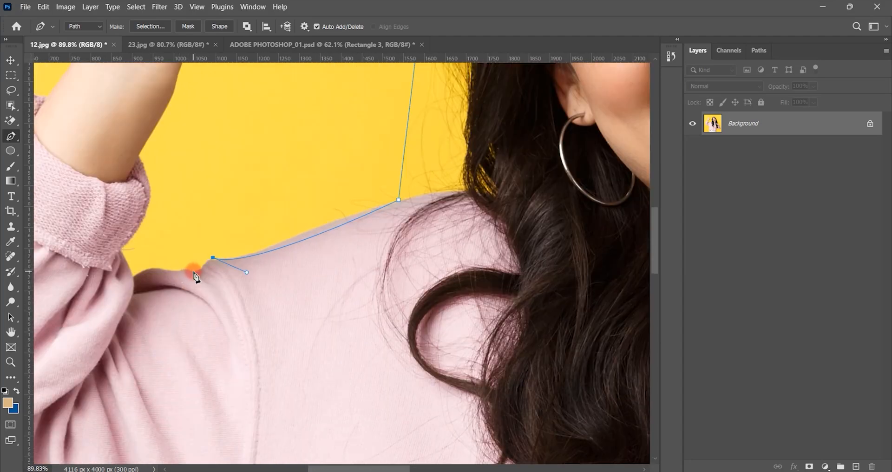
alt+click(193, 271)
alt+click(179, 271)
click(132, 278)
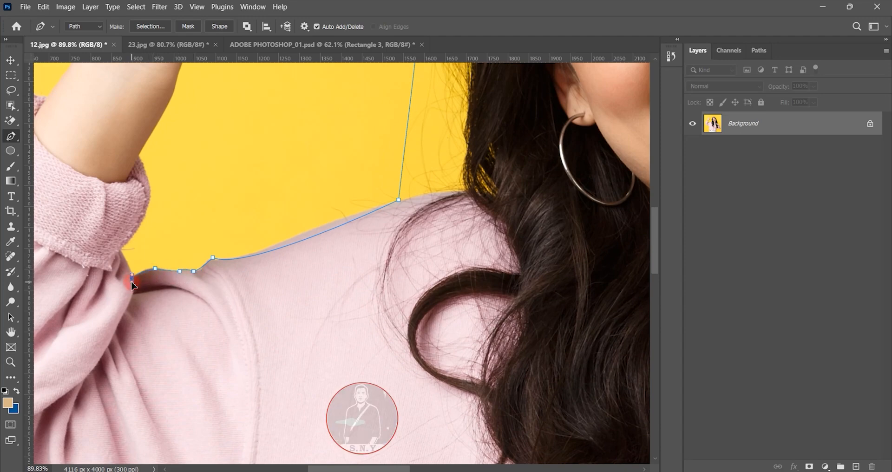
click(121, 252)
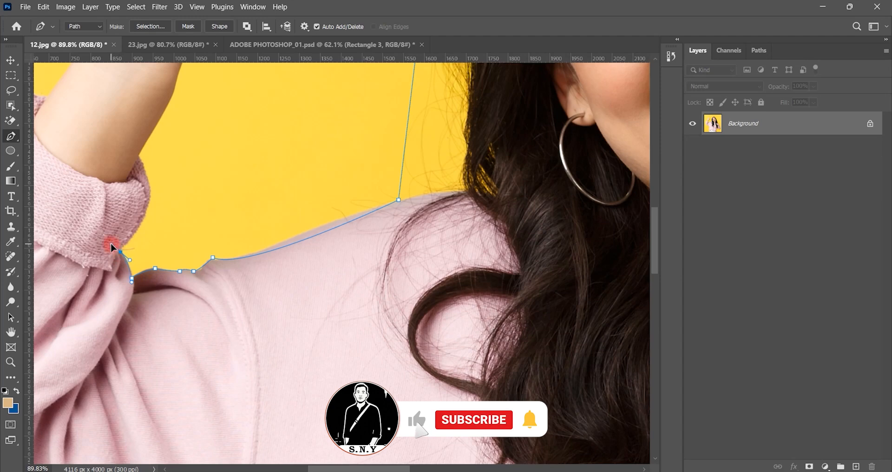
- Curve the path around the inner edge of the rolled cuff to where it meets the forearm
drag(139, 237, 136, 261)
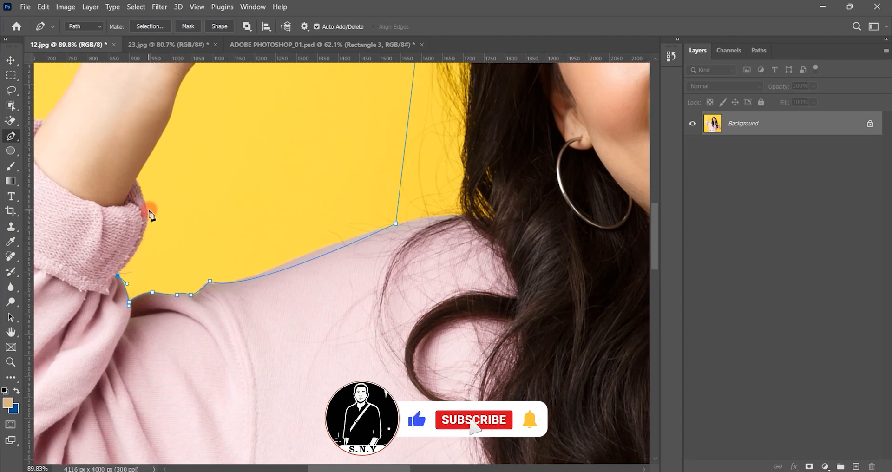
drag(148, 210, 141, 184)
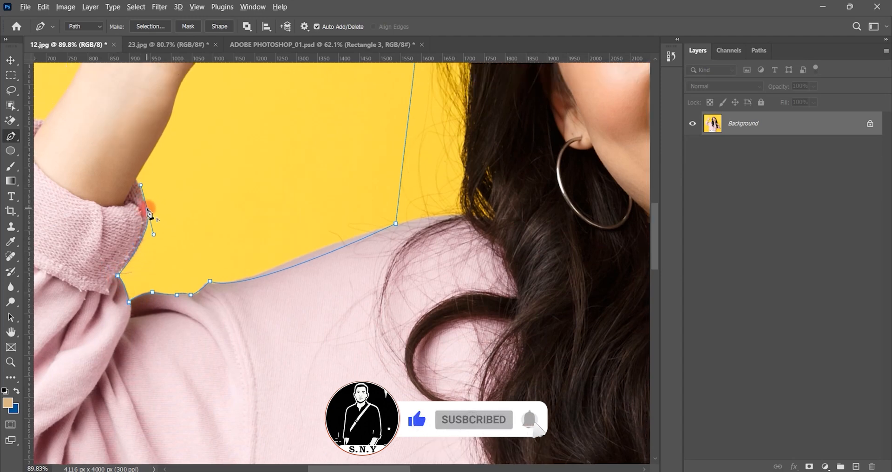
click(138, 180)
drag(137, 180, 139, 245)
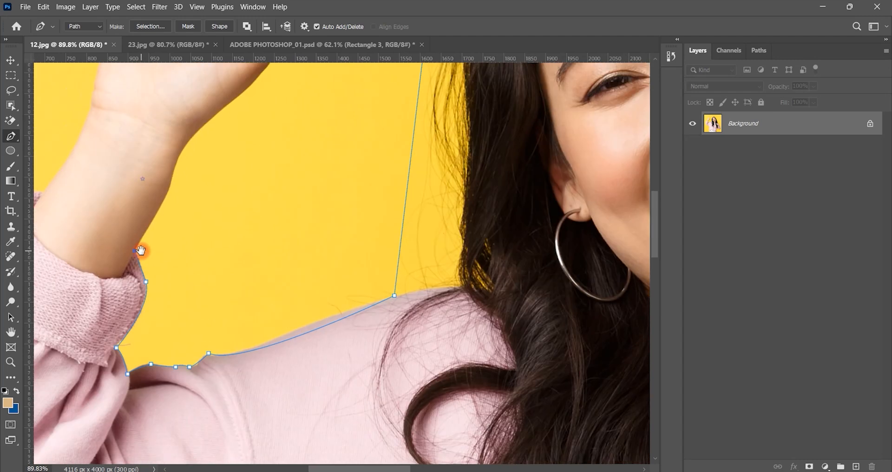
- Trace the path up the inner forearm and wrist to the base of the hand, ending in a corner anchor point
drag(174, 184, 175, 177)
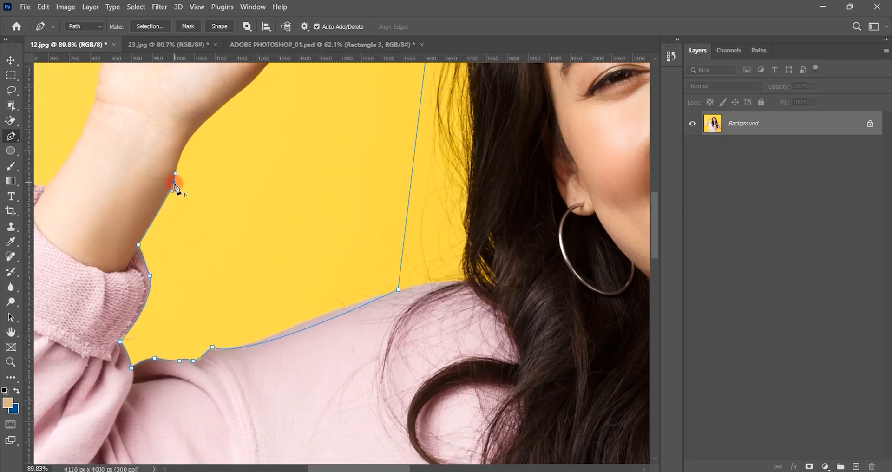
scroll(181, 185, up, 3)
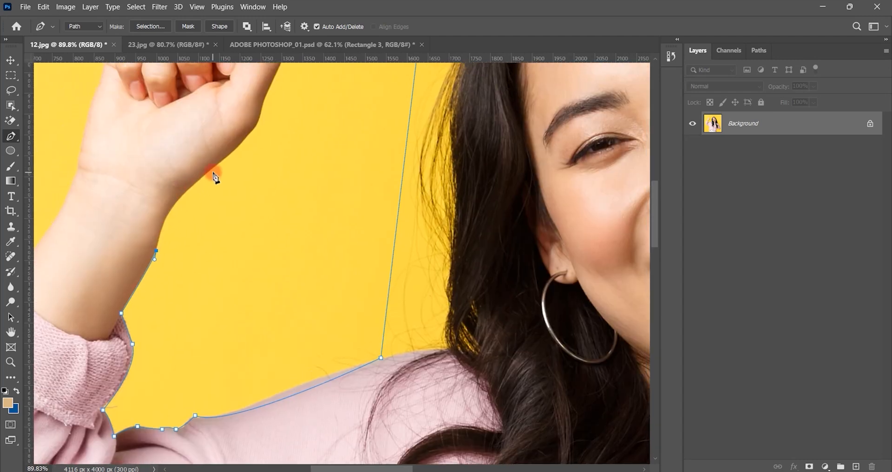
drag(213, 166, 276, 129)
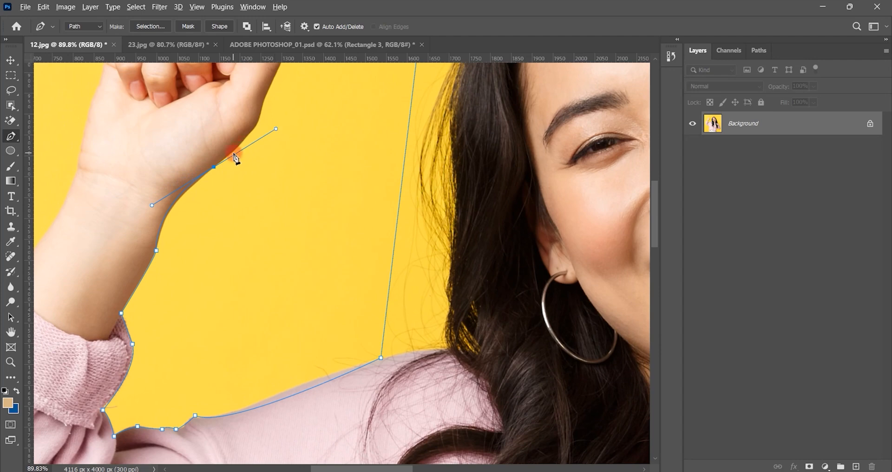
alt+click(214, 168)
scroll(210, 198, up, 4)
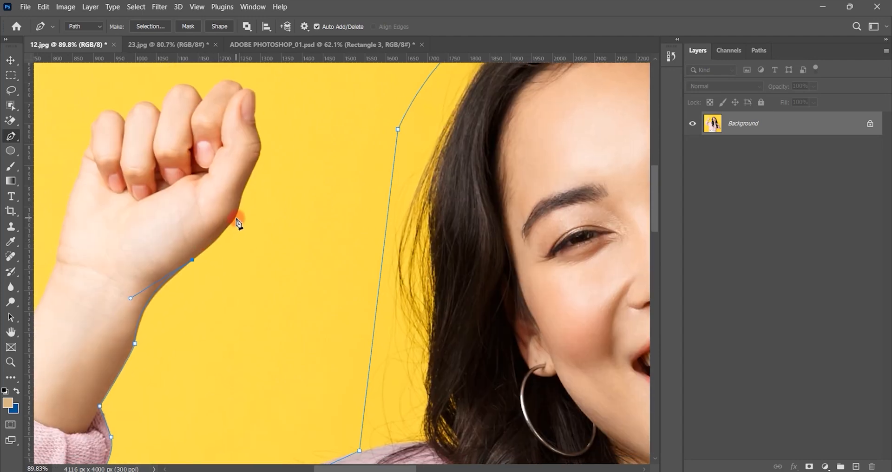
- Run the path along the outer edge of the raised thumb up to its tip
alt+click(236, 218)
scroll(234, 228, up, 2)
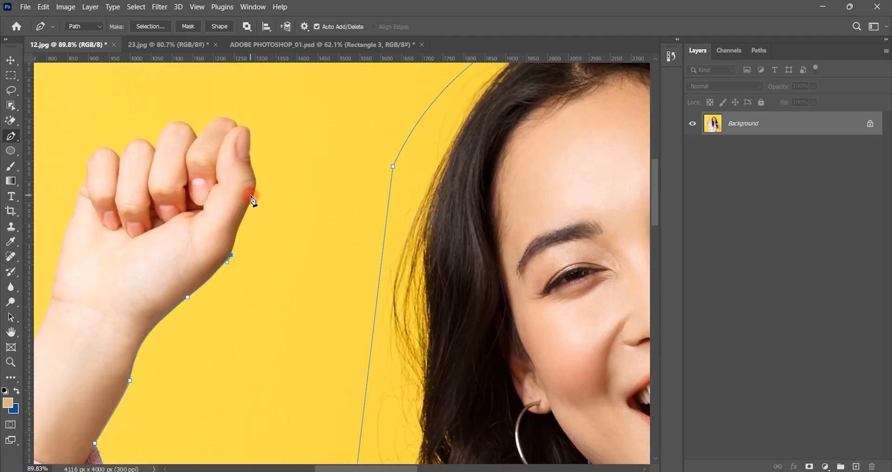
drag(262, 184, 265, 179)
alt+click(254, 198)
scroll(253, 216, up, 2)
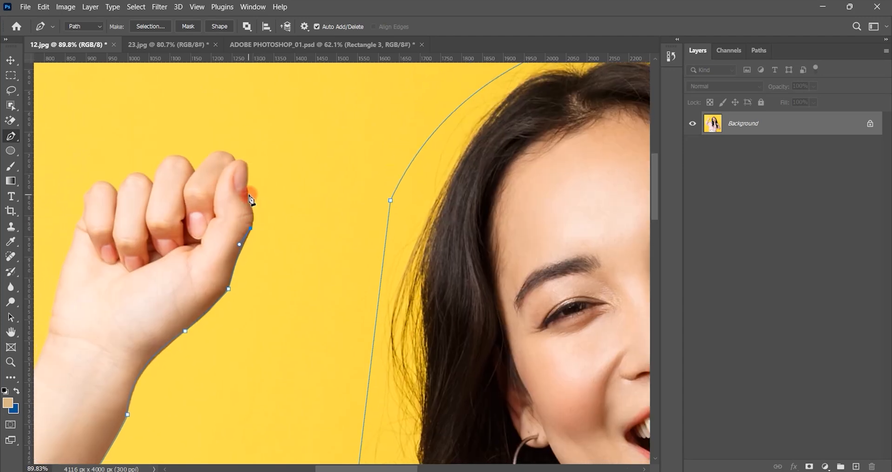
drag(251, 203, 250, 207)
scroll(250, 209, up, 2)
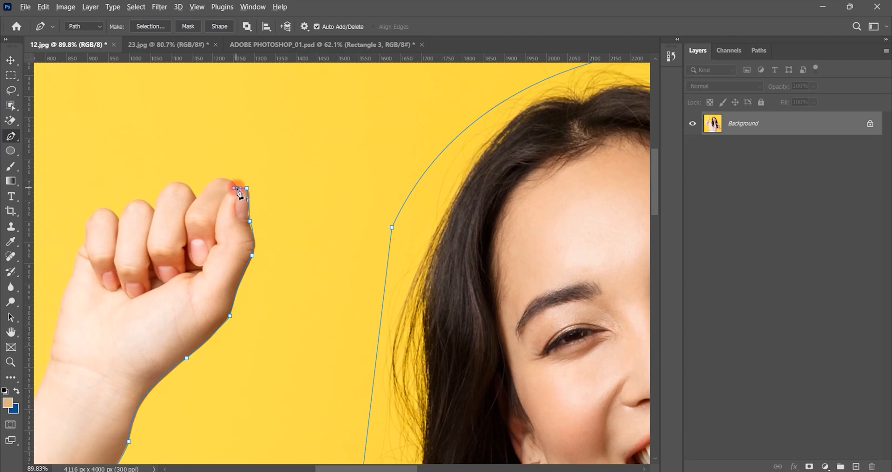
- Trace the path over the raised fist's knuckles, placing anchor points in the gaps between the fingers
drag(212, 179, 194, 185)
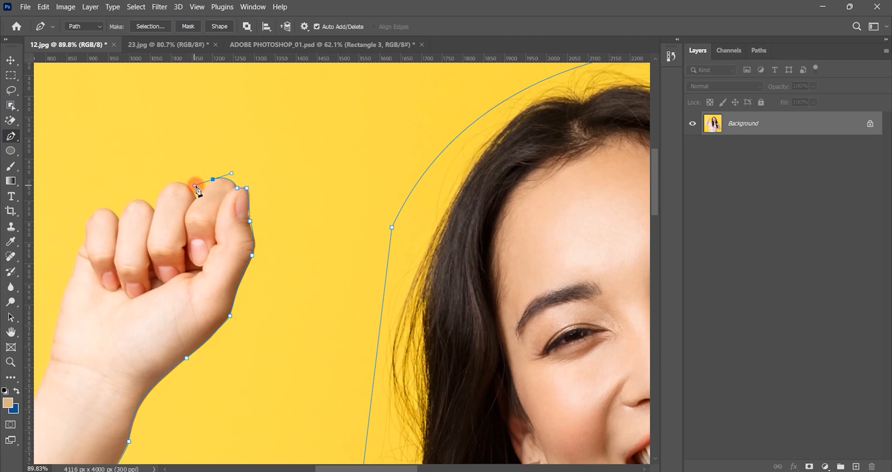
click(213, 179)
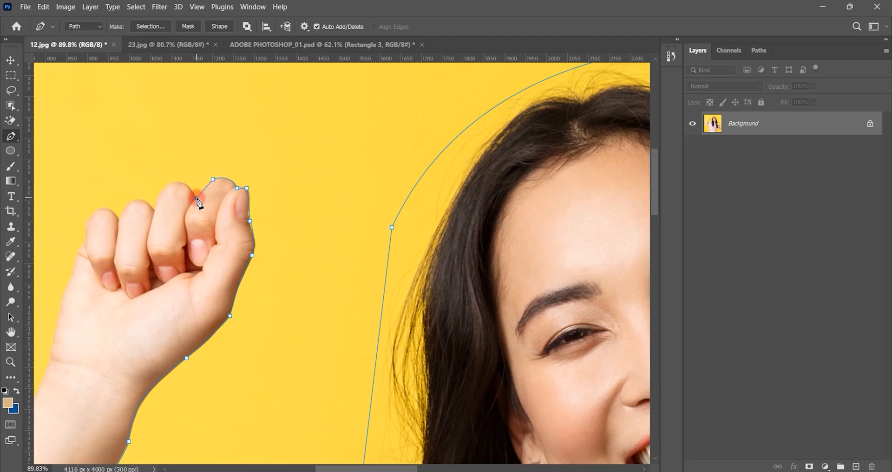
click(197, 199)
drag(176, 182, 159, 181)
drag(152, 211, 151, 236)
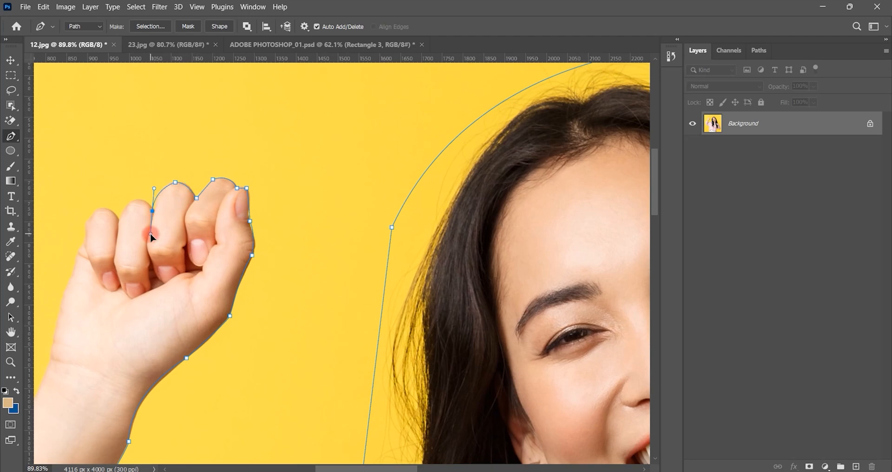
click(120, 217)
drag(85, 229, 76, 283)
- Continue the path down the outer side of the hand and forearm to the sleeve cuff
drag(77, 282, 89, 228)
drag(112, 180, 128, 114)
drag(92, 241, 154, 137)
alt+click(92, 240)
drag(100, 217, 128, 194)
click(65, 255)
- Outline the raised arm's sleeve from the cuff around the elbow and along the underside towards the armpit
drag(80, 248, 333, 140)
drag(222, 312, 247, 330)
alt+click(222, 312)
alt+click(239, 315)
drag(240, 316, 214, 199)
drag(305, 312, 305, 243)
alt+click(305, 312)
drag(452, 341, 449, 255)
alt+click(452, 341)
- Curve the path through the armpit and down the side of the sweater past the hem seam
drag(493, 329, 496, 385)
alt+click(492, 328)
drag(495, 296, 503, 150)
drag(495, 407, 511, 446)
alt+click(494, 407)
alt+click(500, 433)
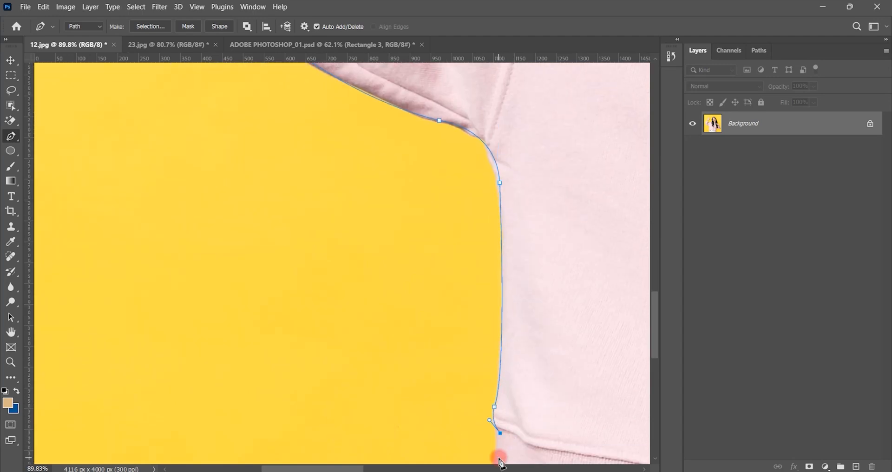
click(495, 461)
- Trace the path around the sweater's hem corner and down the side of the white trousers to the image's bottom edge
scroll(501, 457, down, 7)
drag(557, 381, 361, 279)
alt+click(276, 383)
drag(277, 383, 364, 412)
alt+click(316, 405)
mouse_move(310, 408)
mouse_down()
mouse_move(325, 324)
mouse_move(301, 416)
mouse_up()
alt+click(299, 397)
scroll(344, 386, down, 3)
drag(442, 309, 361, 331)
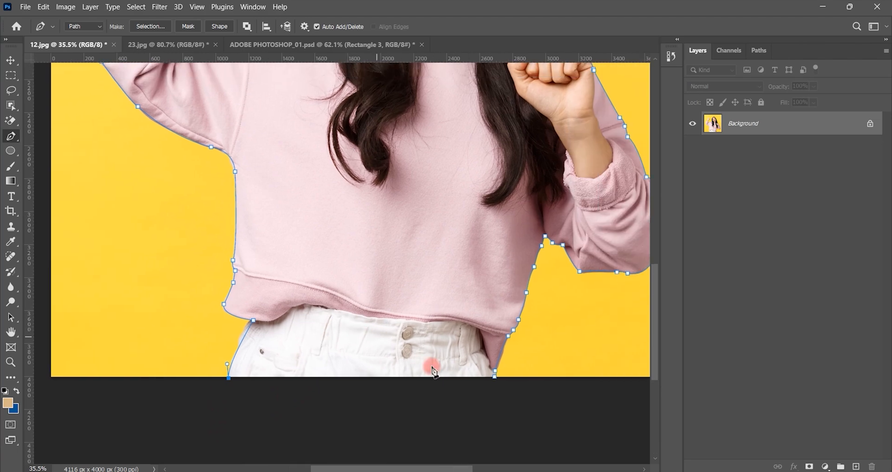
- Close the path along the image's bottom edge at its starting point and convert it to a selection
click(495, 377)
scroll(498, 382, down, 5)
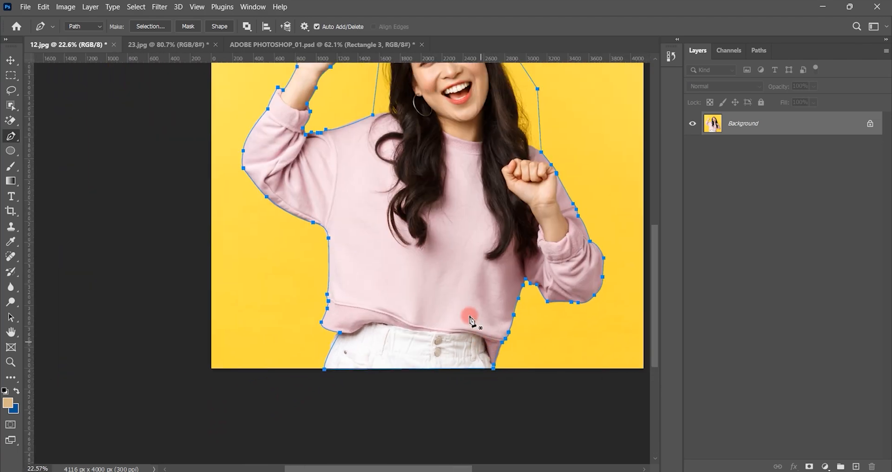
scroll(415, 279, down, 1)
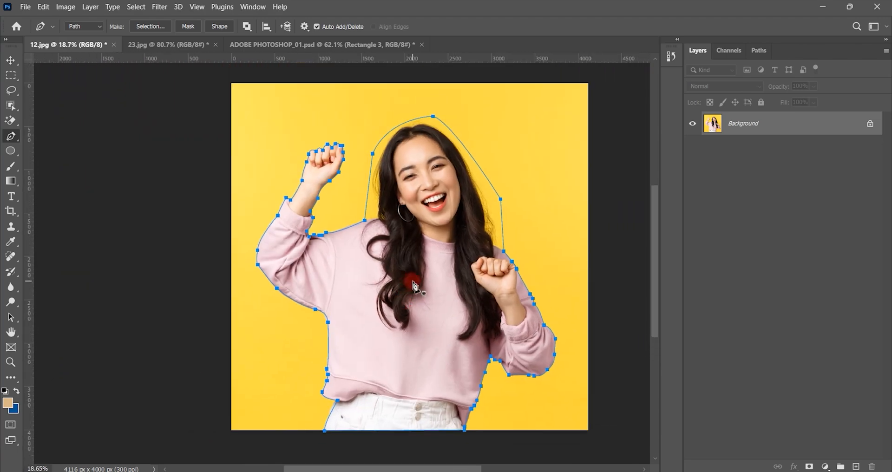
key(ctrl+Return)
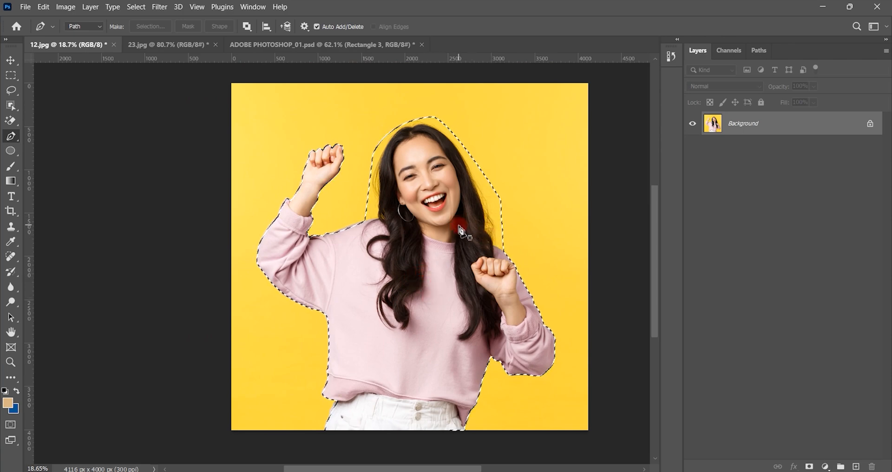
click(11, 76)
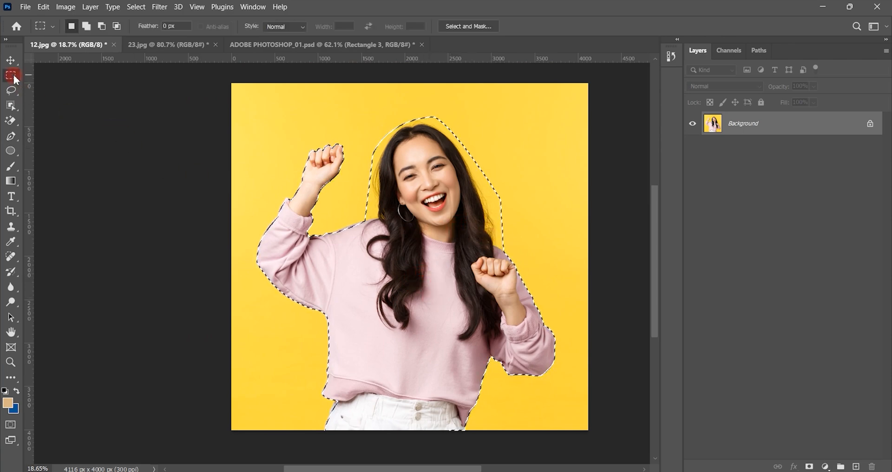
click(469, 26)
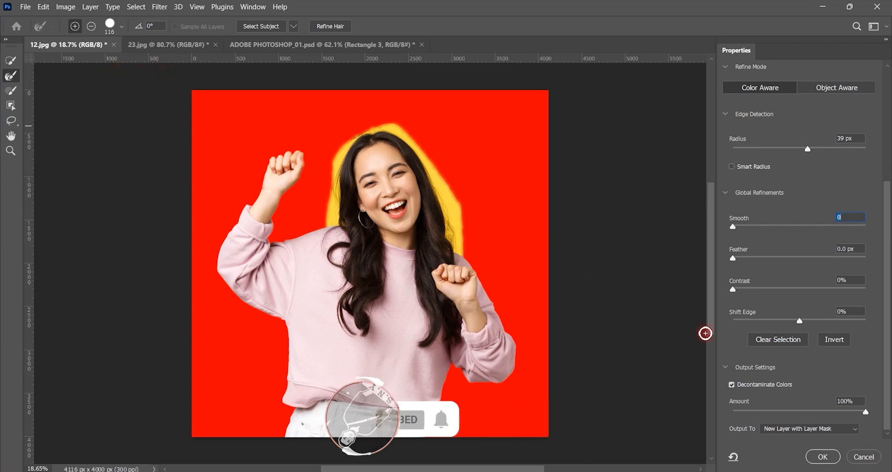
click(863, 458)
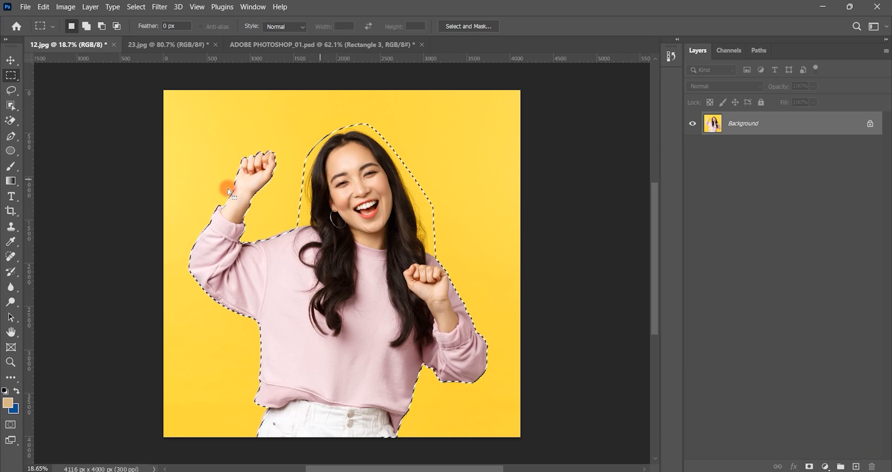
- Switch to the Pen tool and open the selection of the woman in Select and Mask
click(11, 137)
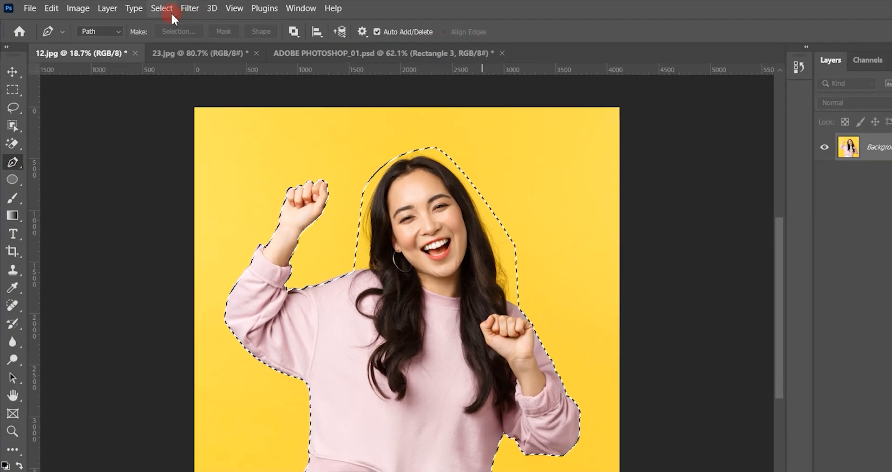
click(170, 10)
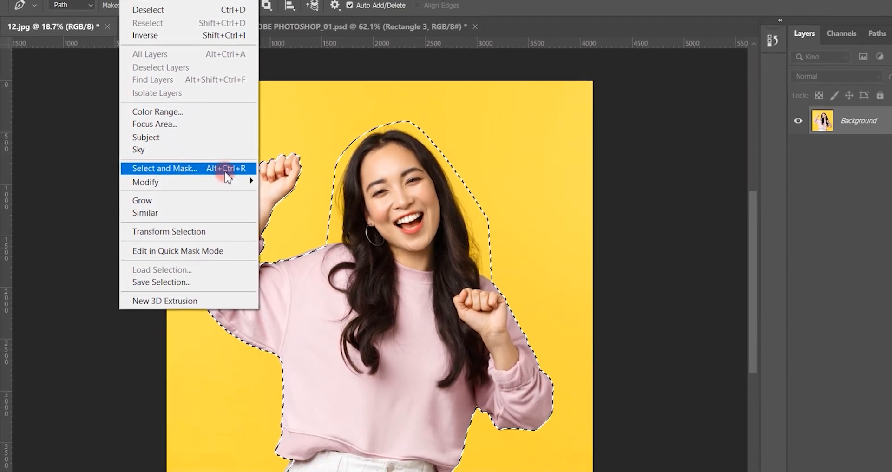
click(226, 172)
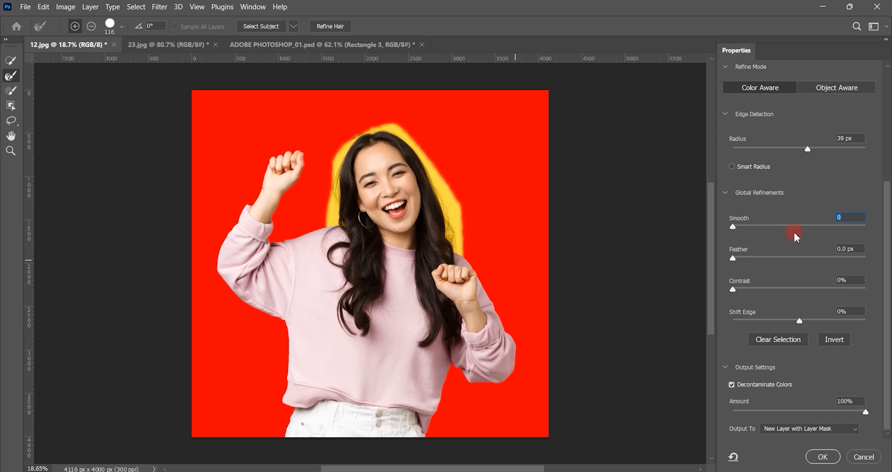
- Review the available view modes, keep Overlay, and try a lower overlay opacity
scroll(788, 185, up, 5)
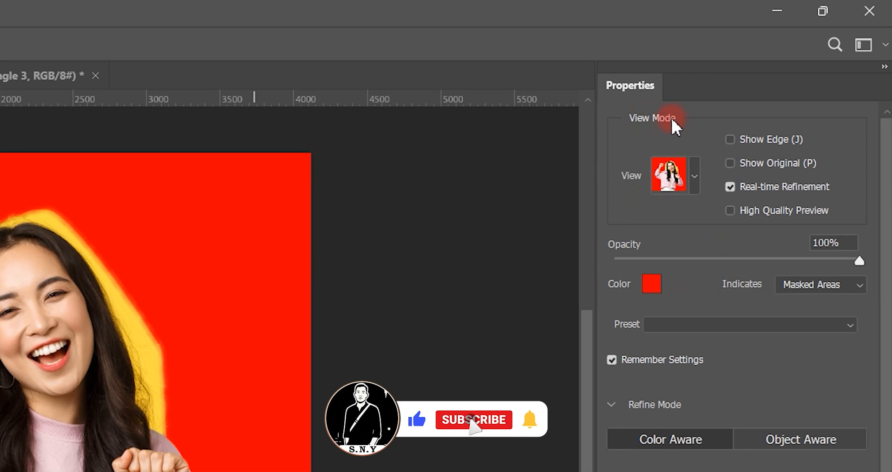
click(695, 176)
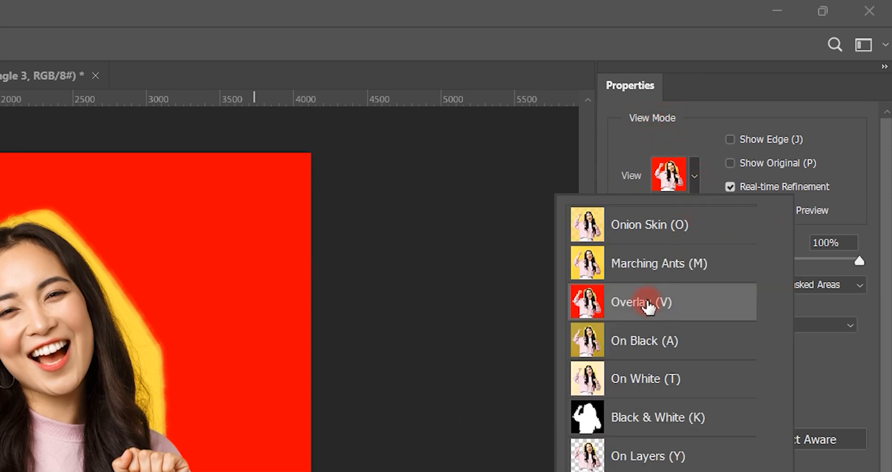
click(765, 322)
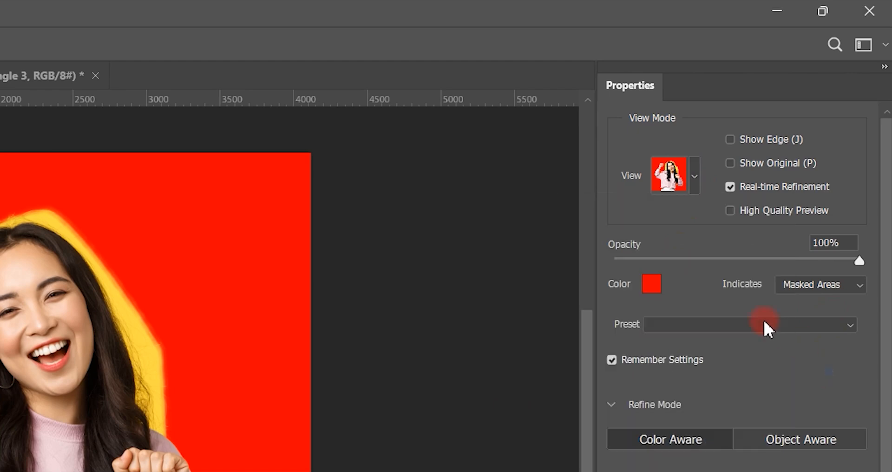
drag(858, 261, 757, 277)
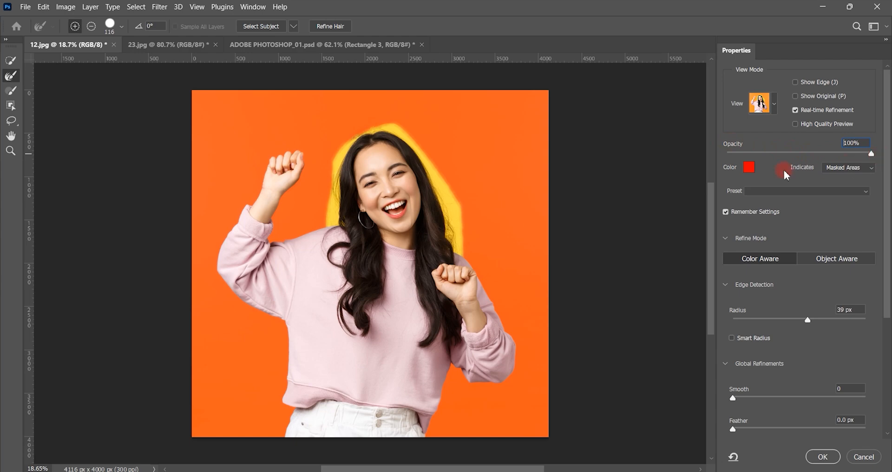
- Try other hues for the overlay colour and bring it back to red
click(750, 165)
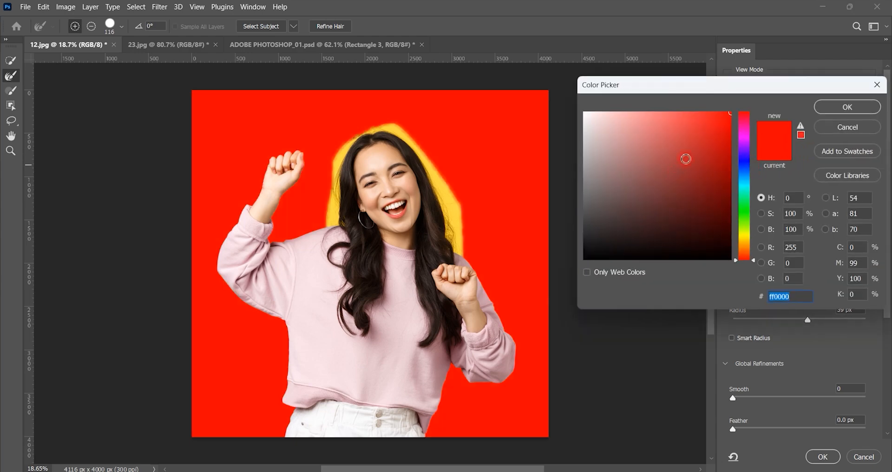
drag(722, 233, 721, 216)
drag(748, 101, 776, 96)
click(857, 107)
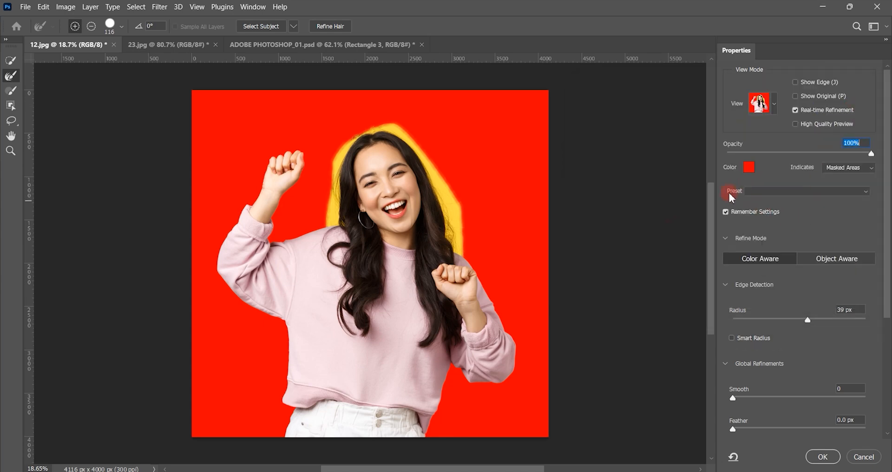
- Apply the Default preset to the Select and Mask settings
click(763, 191)
click(785, 201)
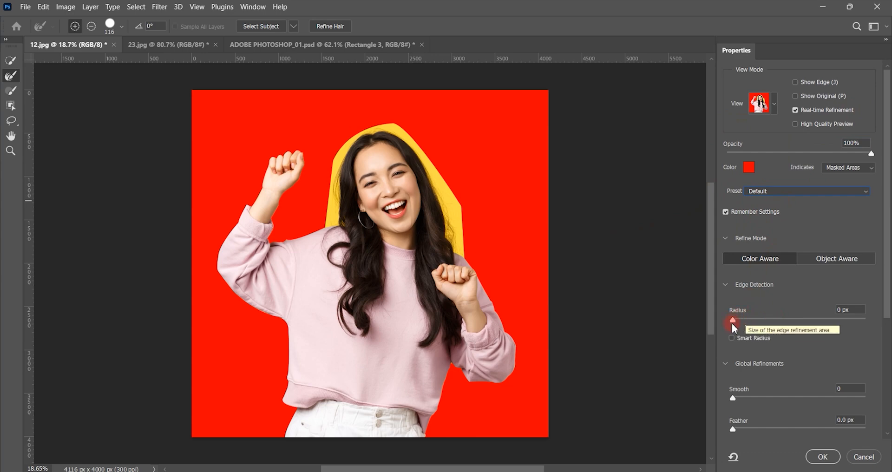
scroll(776, 342, down, 1)
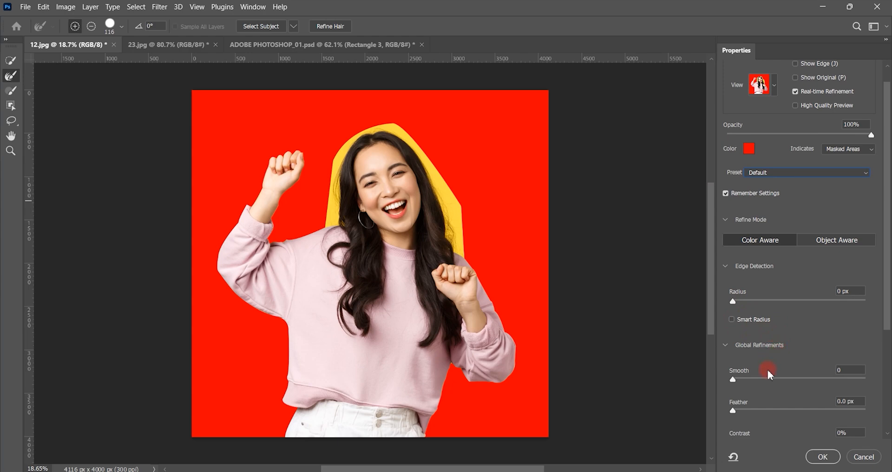
- Set the Refine Edge brush size to 234 px and paint over the yellow border around the woman's hair
scroll(768, 369, down, 4)
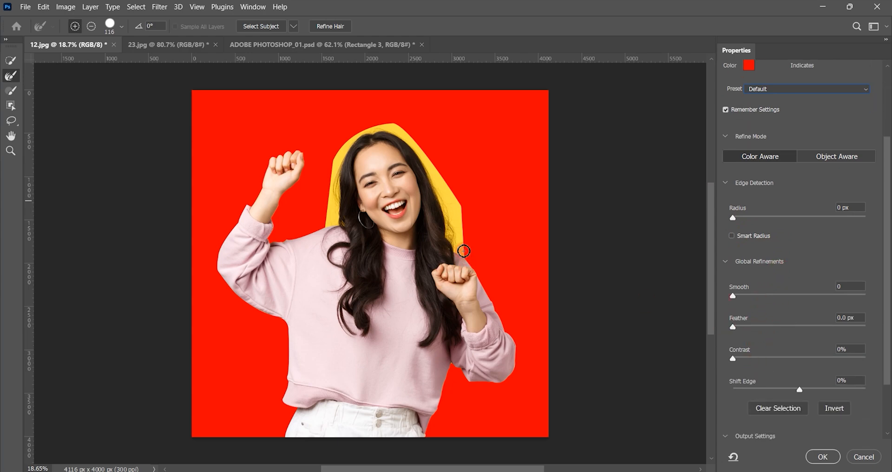
click(12, 76)
drag(435, 215, 453, 216)
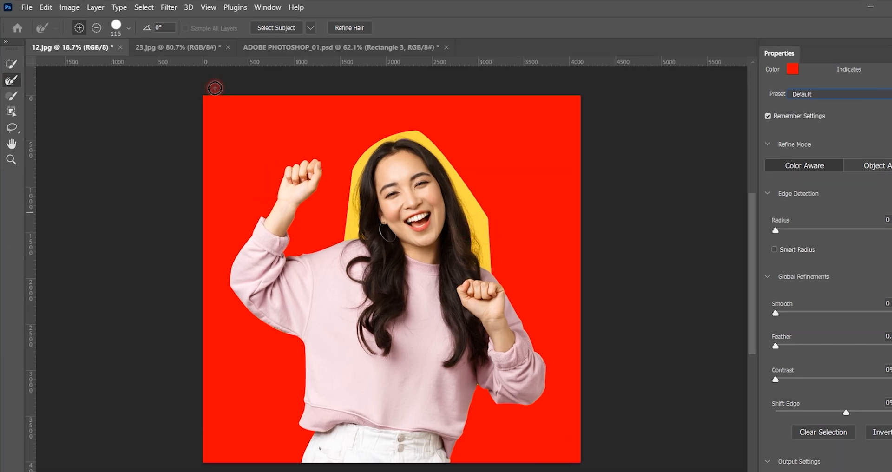
click(121, 26)
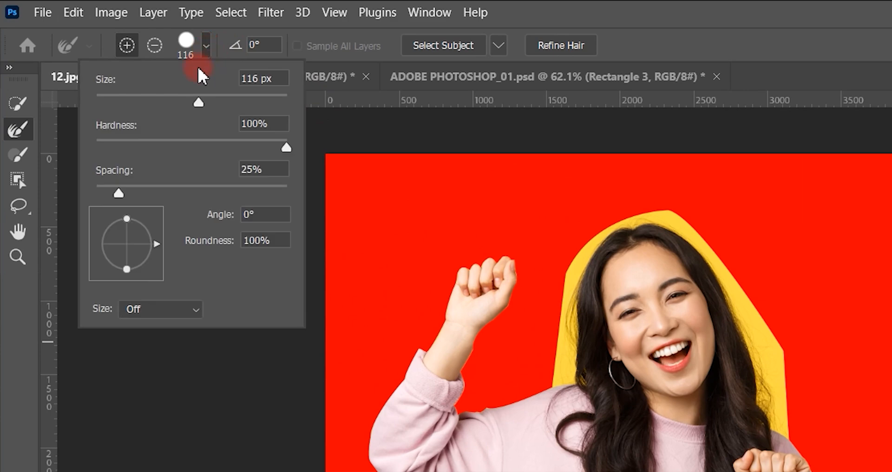
drag(199, 103, 242, 103)
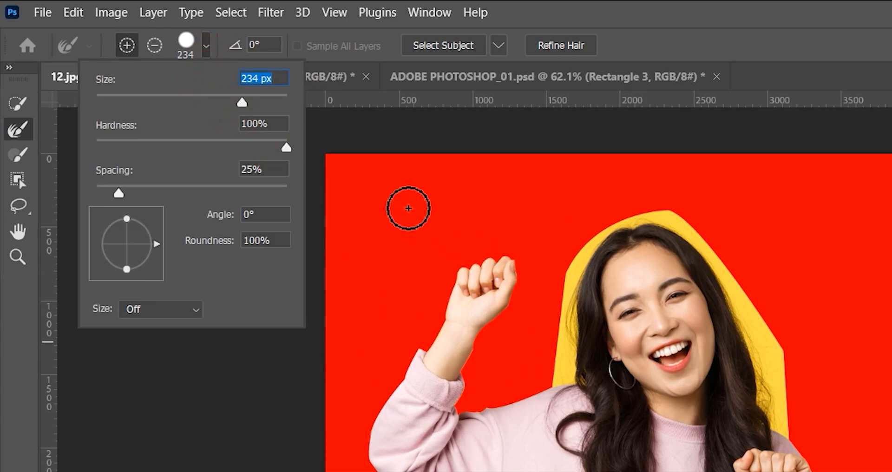
click(282, 140)
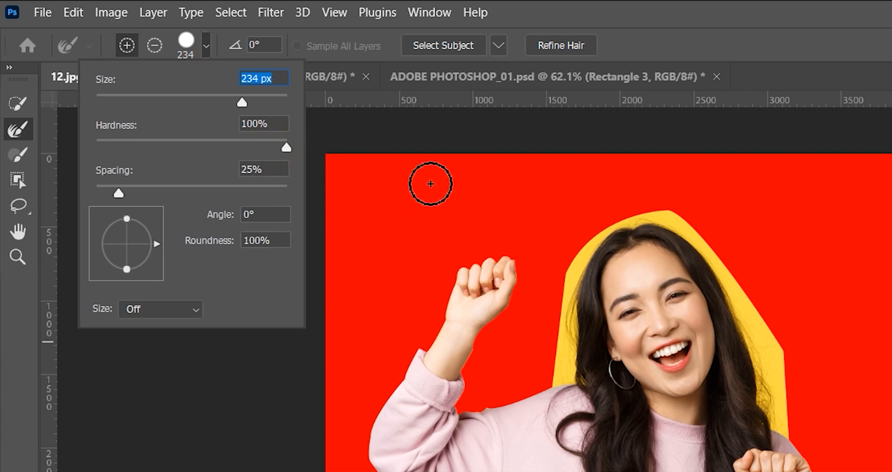
click(795, 46)
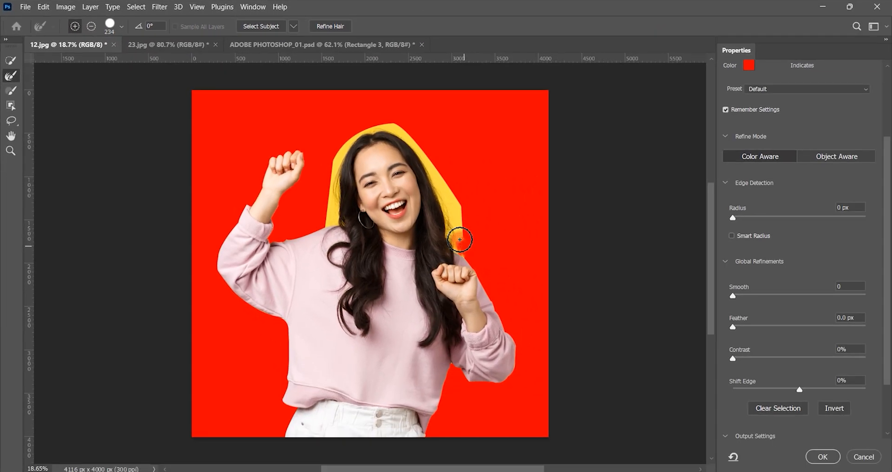
mouse_move(460, 240)
mouse_down()
mouse_move(450, 197)
mouse_move(398, 140)
mouse_move(351, 142)
mouse_move(322, 219)
mouse_move(308, 215)
mouse_move(325, 207)
mouse_move(333, 214)
mouse_move(332, 205)
mouse_up()
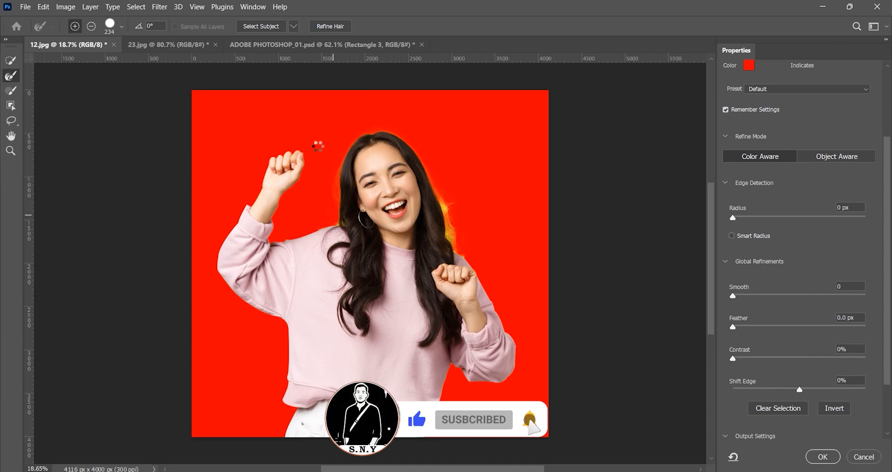
- Reduce the Refine Edge brush to 96 px and paint over the remaining yellow fringe beside the hair above her lowered fist
scroll(449, 199, up, 2)
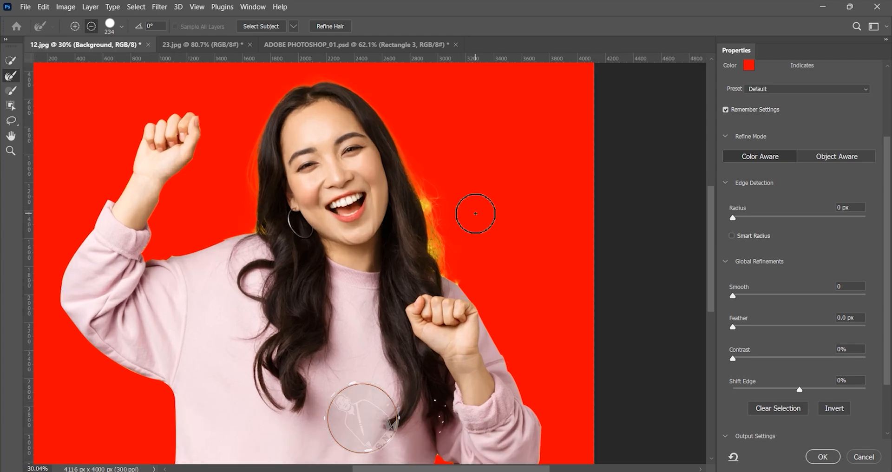
scroll(476, 214, up, 1)
mouse_move(455, 191)
mouse_down()
mouse_move(421, 210)
mouse_move(429, 244)
mouse_up()
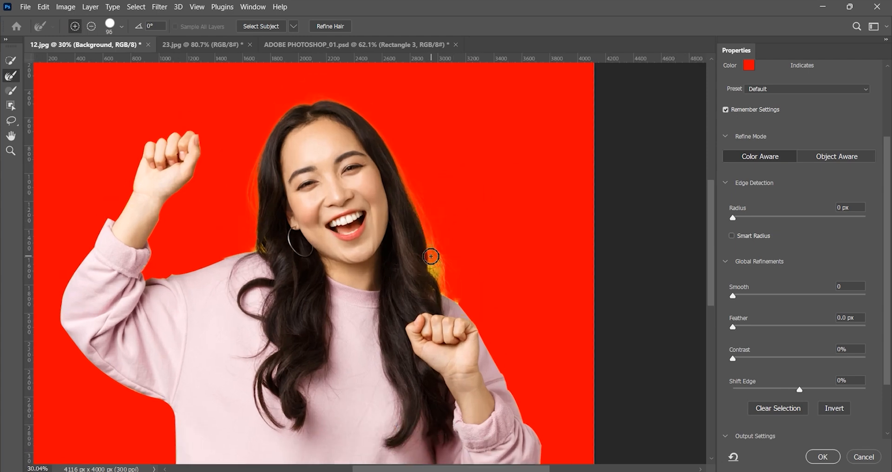
drag(432, 273, 450, 289)
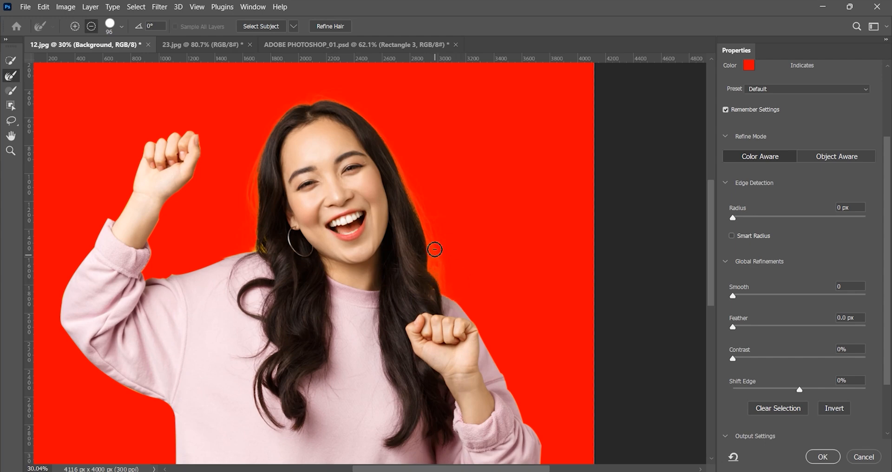
scroll(435, 246, down, 1)
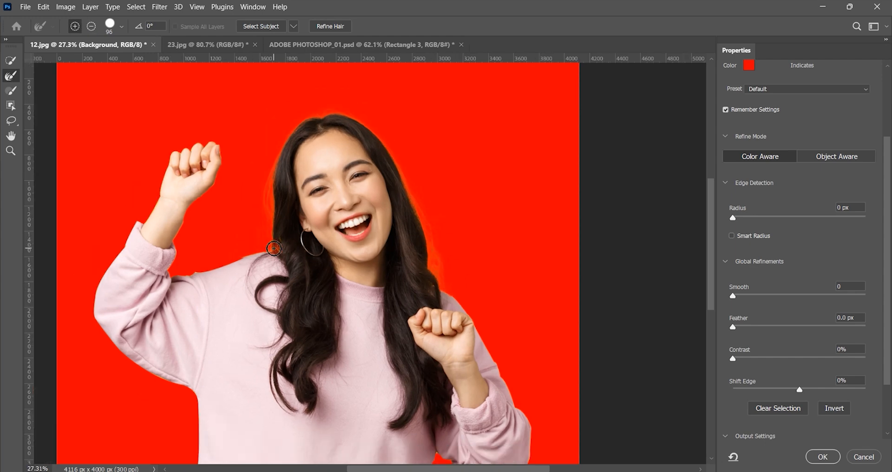
- Enable Decontaminate Colors at an amount of 100% and compare the hair edges with the option off and on
scroll(283, 223, down, 4)
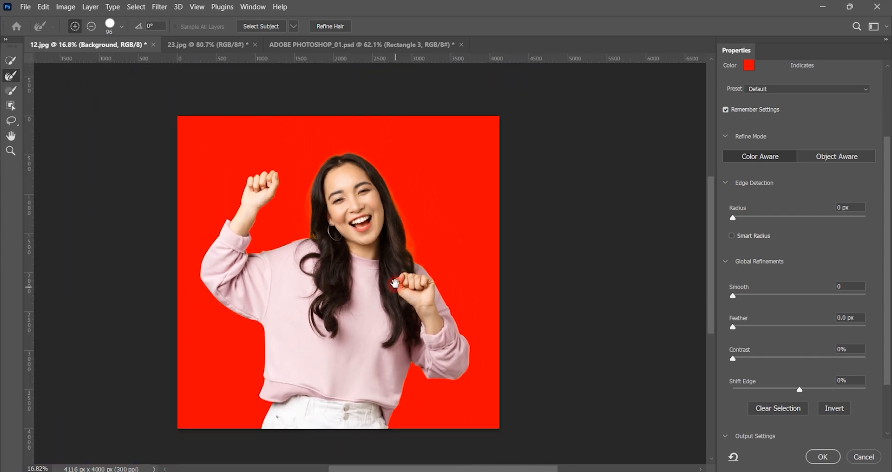
mouse_move(395, 274)
mouse_down()
mouse_move(397, 243)
mouse_move(374, 251)
mouse_move(383, 250)
mouse_up()
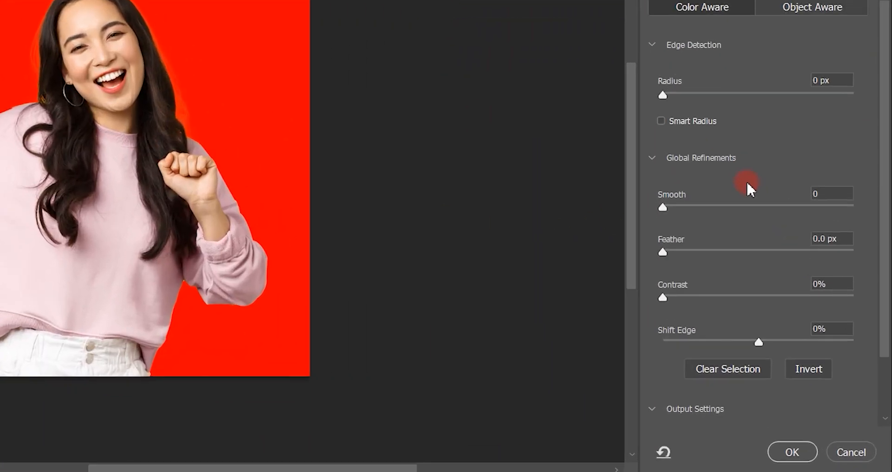
scroll(790, 282, down, 2)
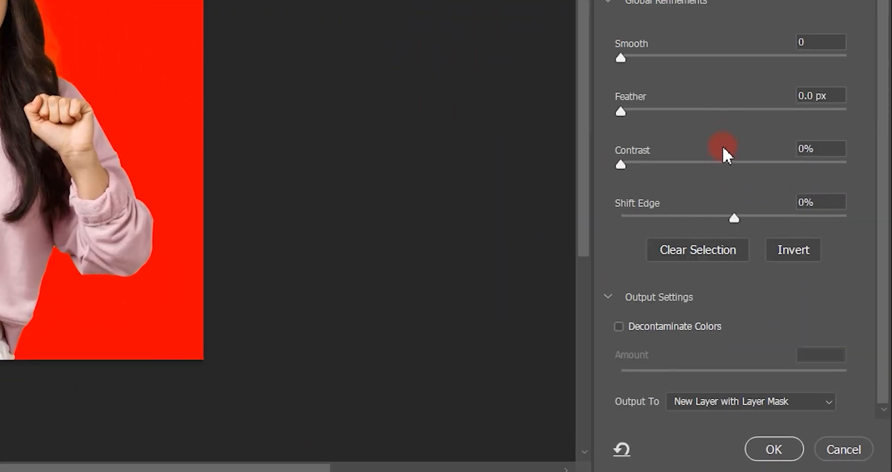
click(619, 326)
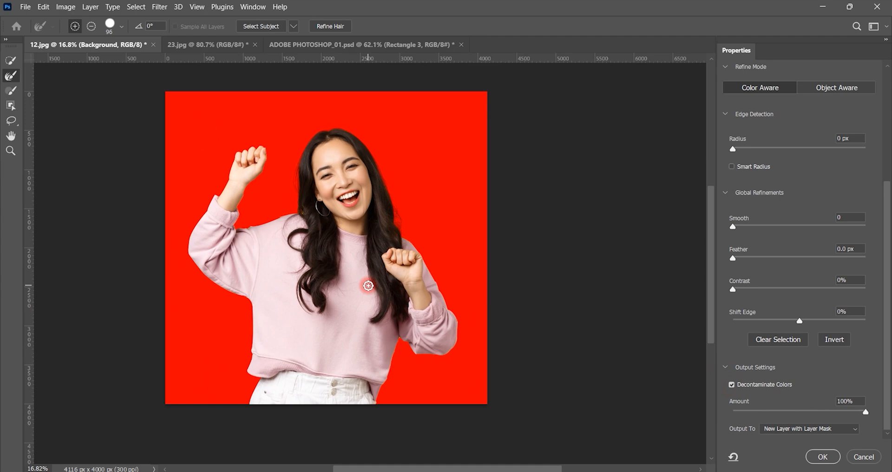
scroll(368, 285, up, 5)
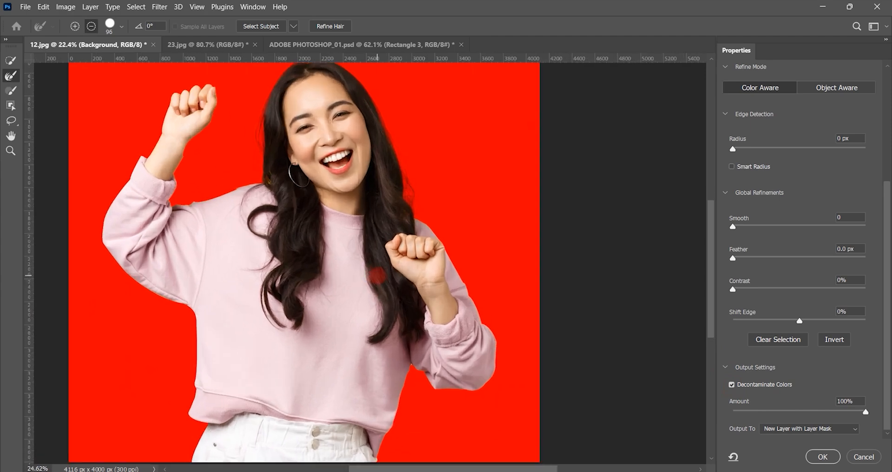
drag(397, 245, 402, 268)
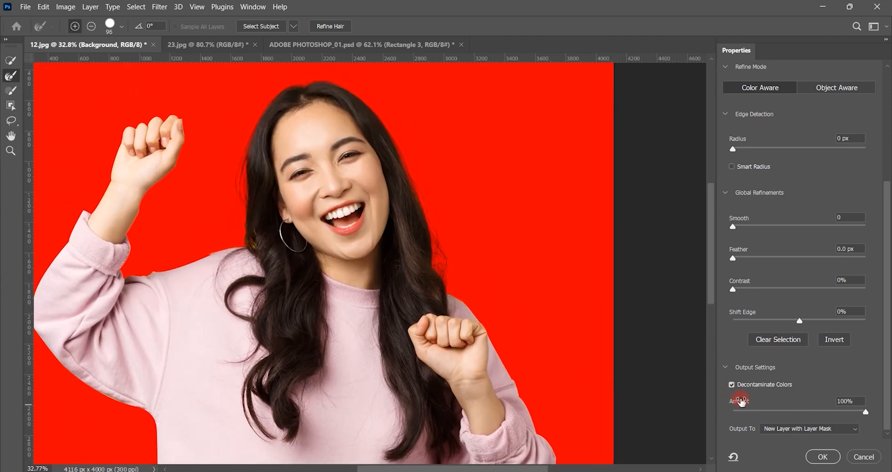
click(732, 385)
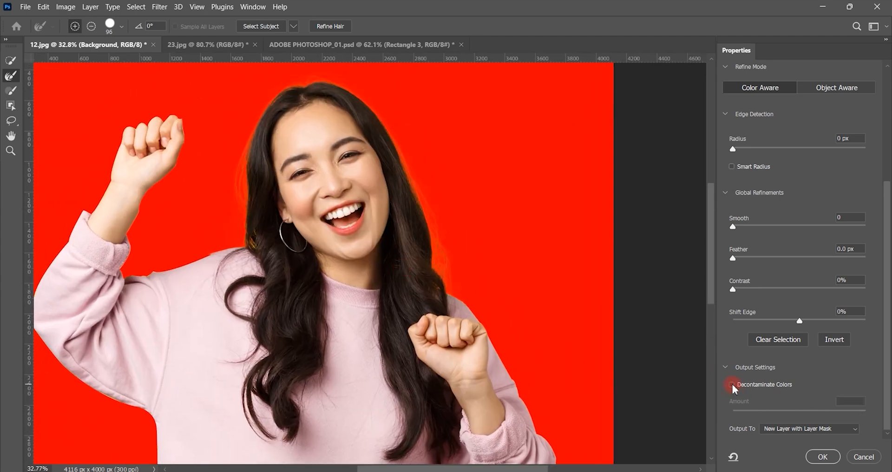
click(731, 385)
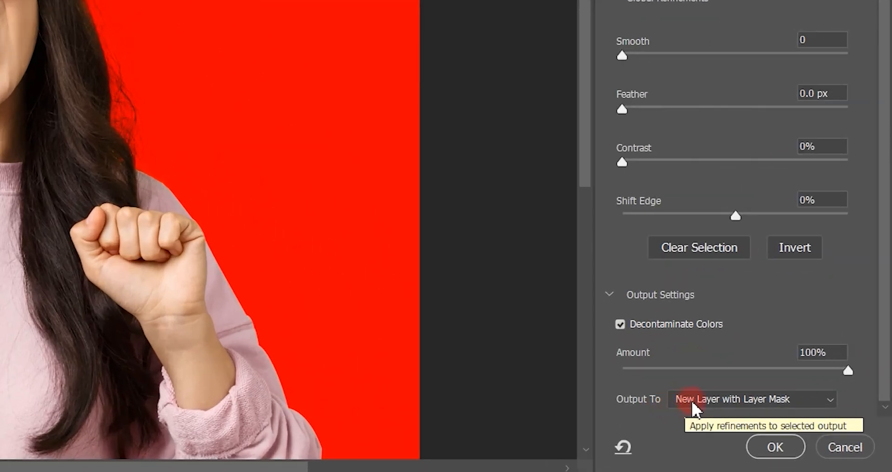
- Output the refined selection as a New Layer with Layer Mask and apply Select and Mask
click(707, 398)
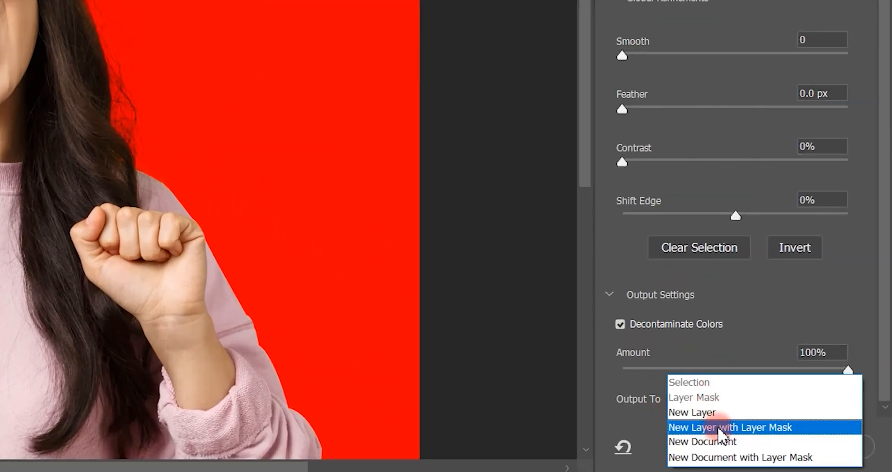
click(748, 430)
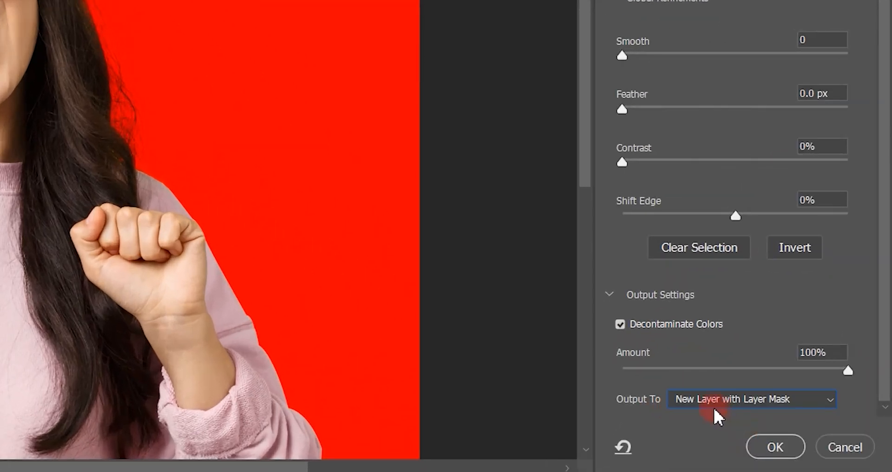
click(779, 440)
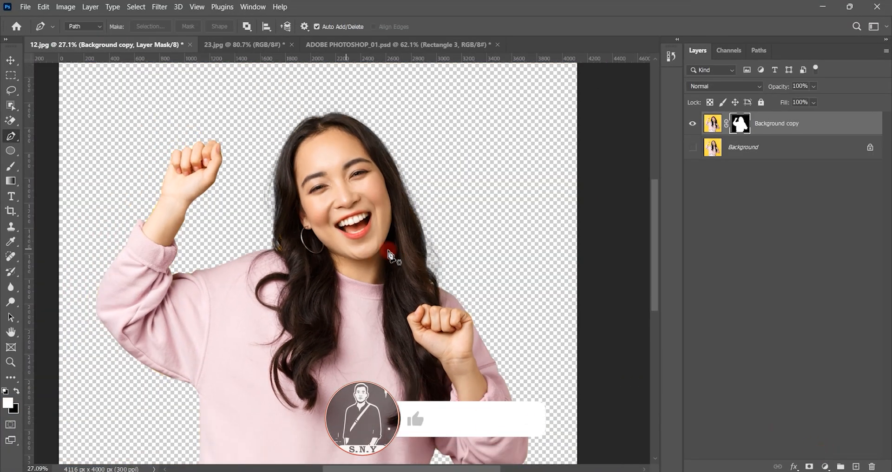
- Add a bright blue Solid Color fill layer and place it beneath the masked copy of the woman
scroll(395, 260, down, 3)
scroll(322, 224, up, 4)
scroll(243, 183, up, 1)
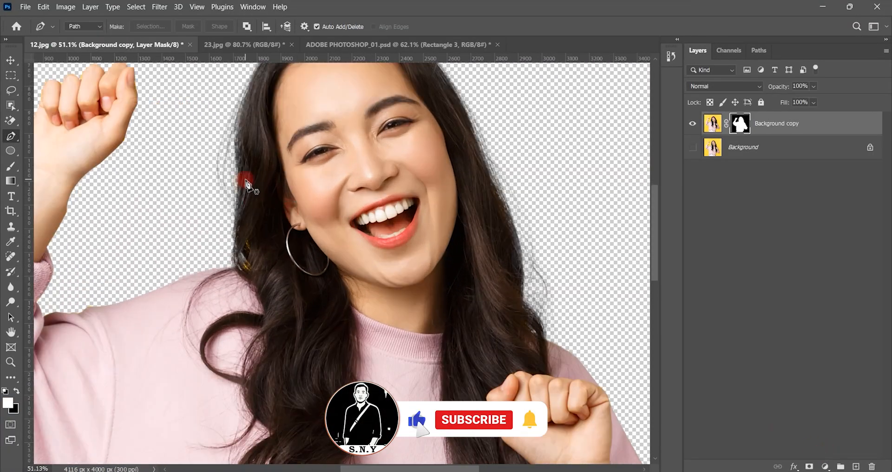
scroll(235, 180, down, 4)
scroll(328, 185, down, 2)
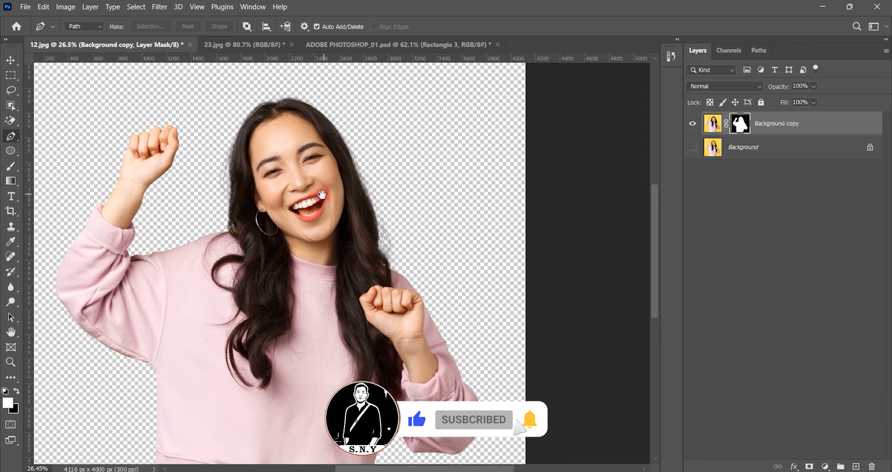
click(826, 466)
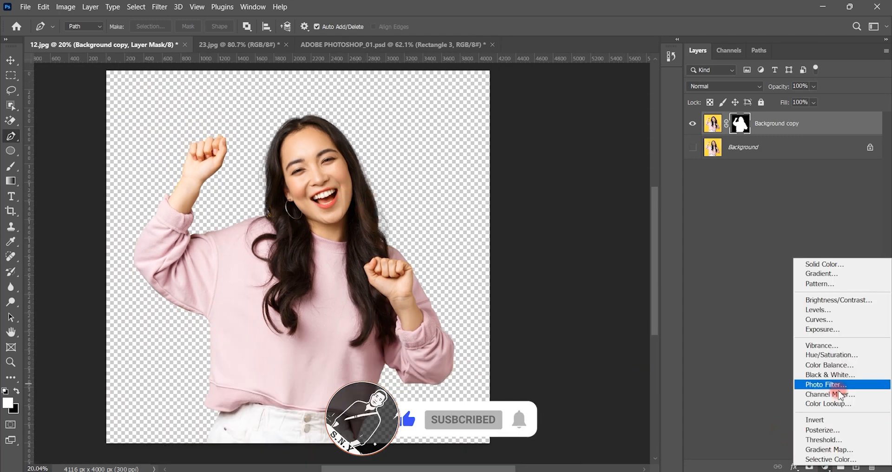
click(841, 263)
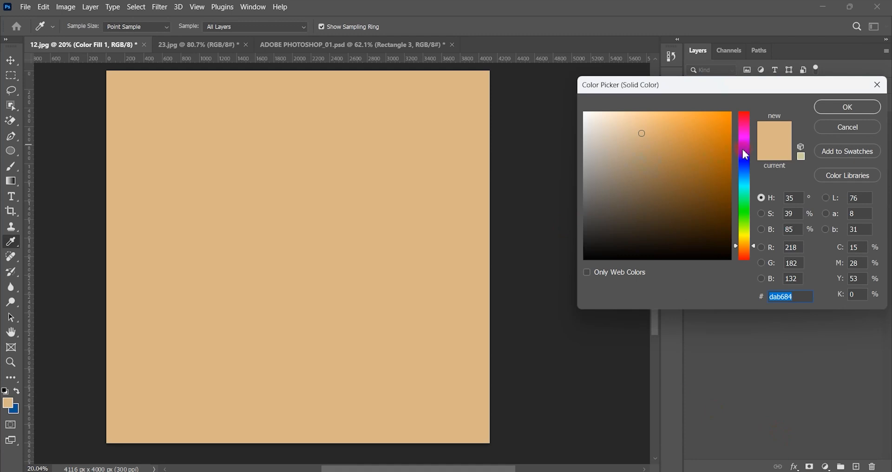
drag(750, 194, 749, 179)
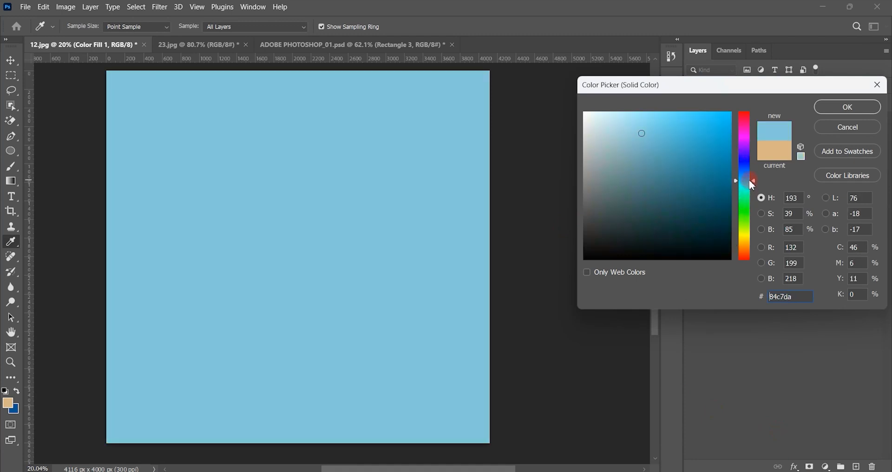
mouse_move(700, 161)
mouse_down()
mouse_move(782, 91)
mouse_move(832, 107)
mouse_move(784, 159)
mouse_up()
click(832, 107)
- Check the cut-out against the blue, hide the masked copy and the colour fill, and show the original Background layer
scroll(374, 189, up, 5)
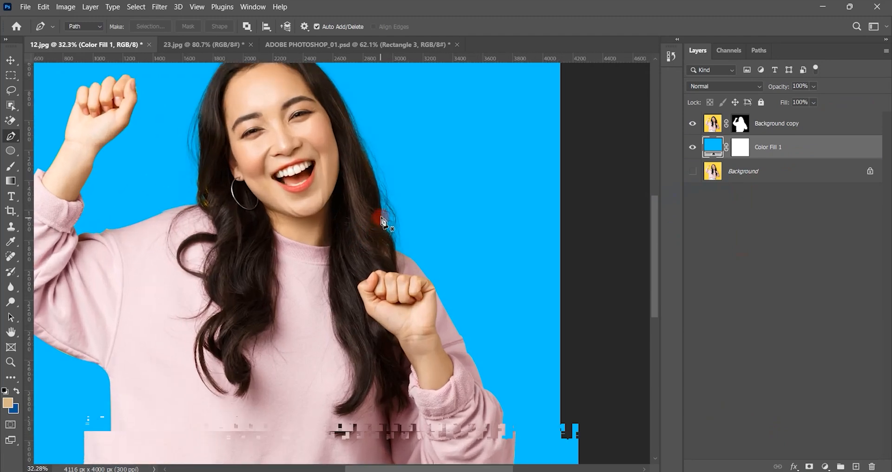
scroll(376, 190, down, 5)
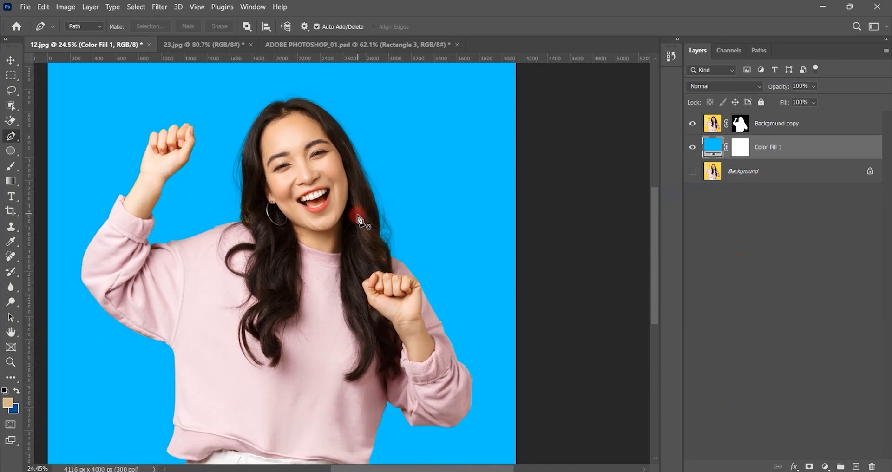
drag(356, 216, 354, 184)
scroll(356, 190, down, 2)
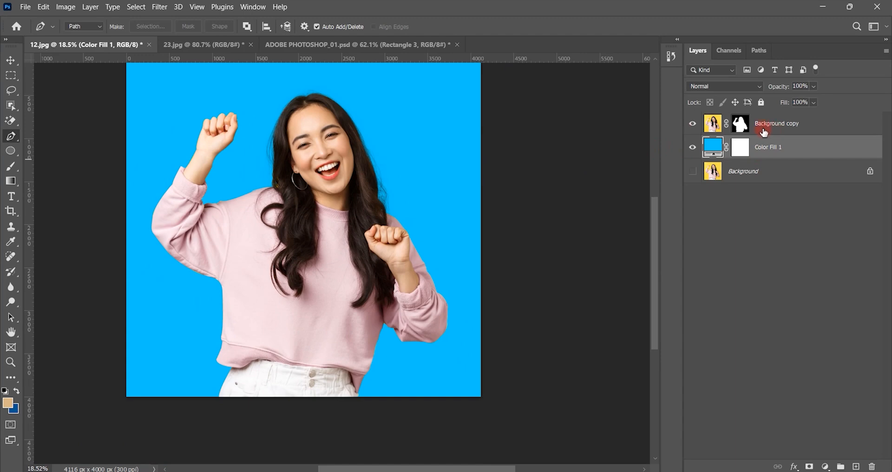
click(693, 124)
click(692, 147)
click(693, 171)
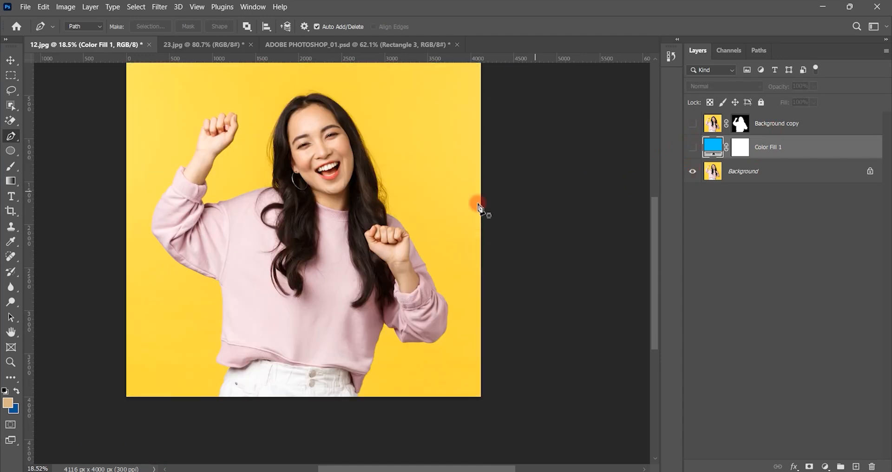
drag(337, 196, 366, 218)
scroll(365, 214, up, 1)
scroll(361, 195, down, 1)
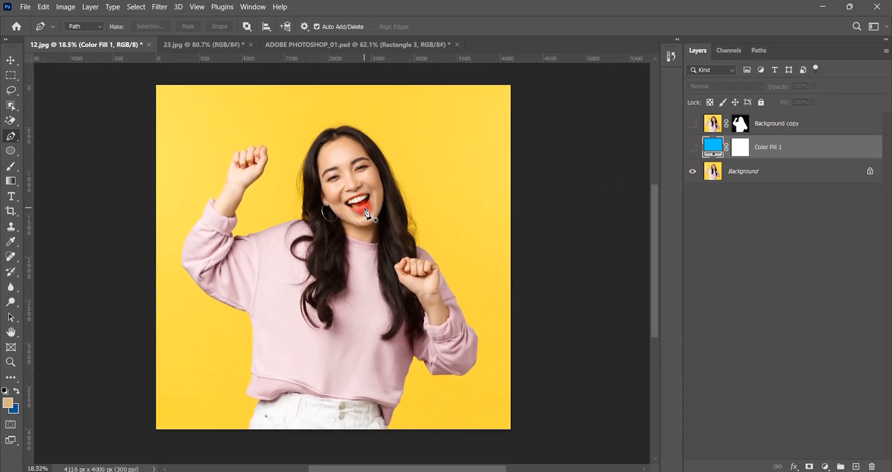
- Look through the Pen tool variants and switch to the Object Selection tool
click(20, 143)
drag(10, 140, 42, 142)
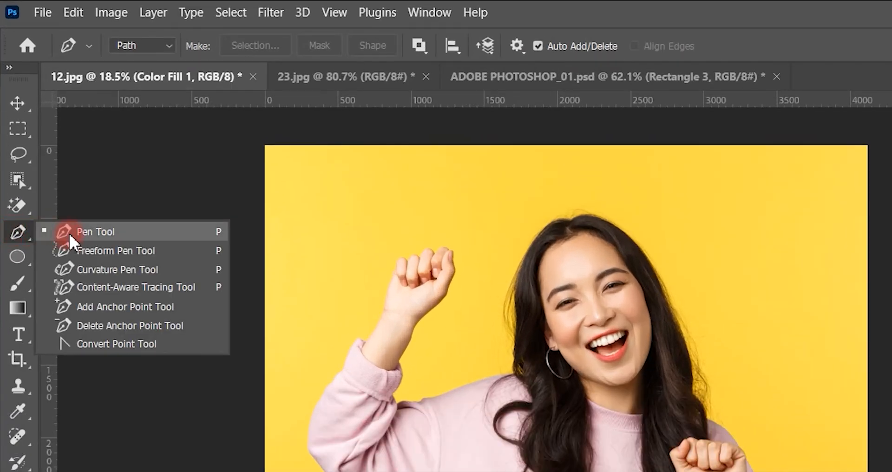
drag(70, 236, 70, 235)
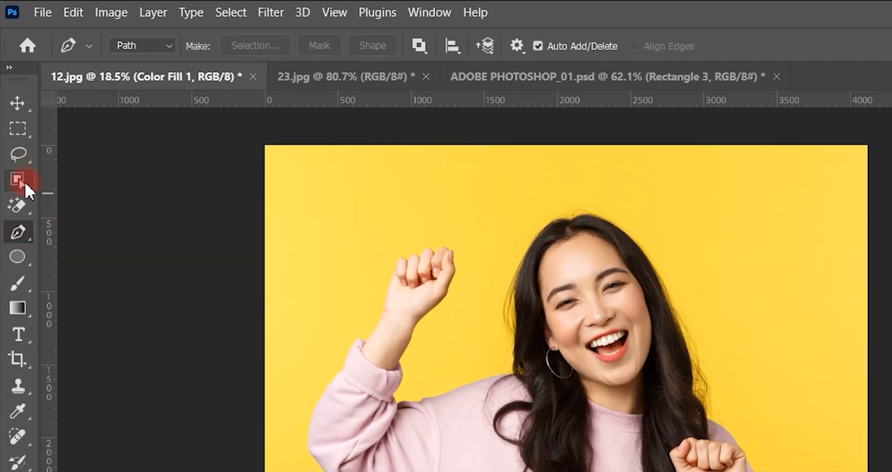
click(23, 182)
drag(21, 181, 84, 183)
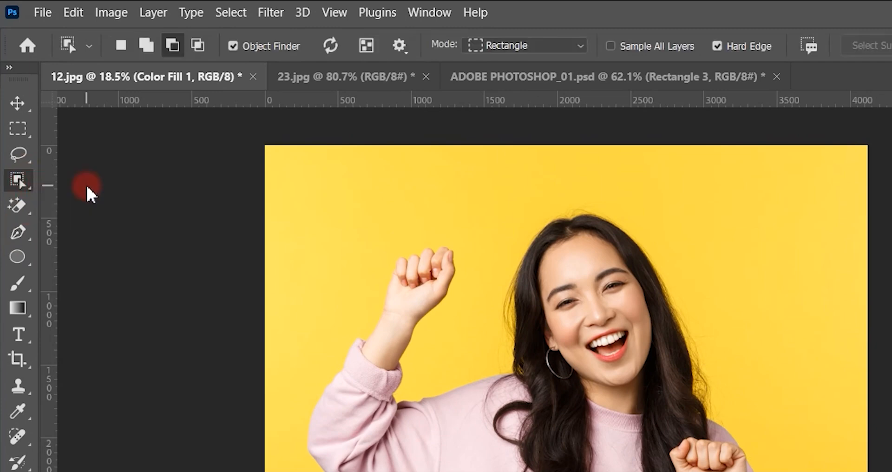
- Select the woman on the original Background layer using the Object Selection tool in New Selection mode
click(147, 46)
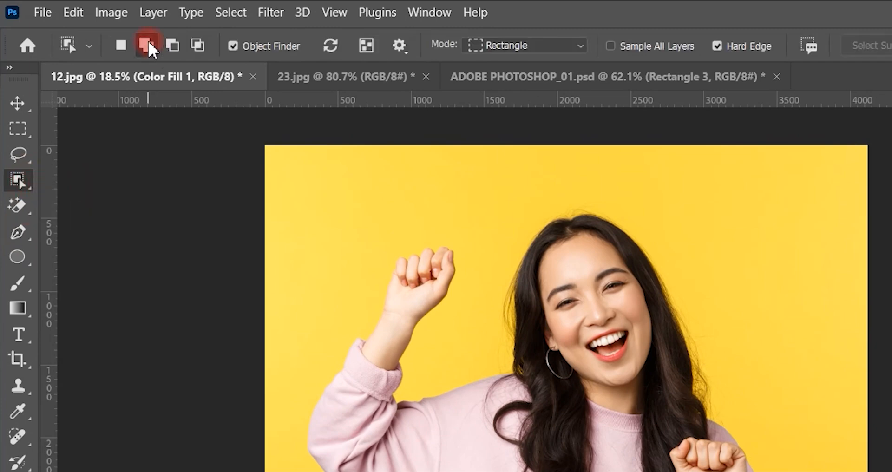
click(121, 45)
click(549, 438)
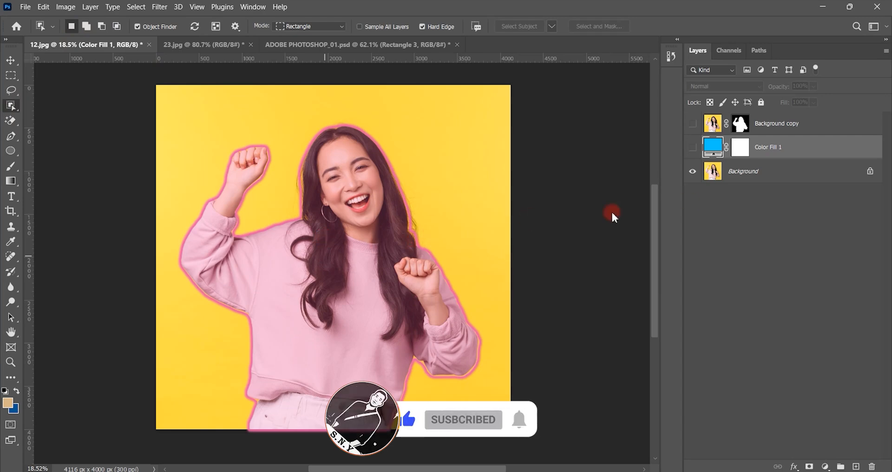
click(741, 171)
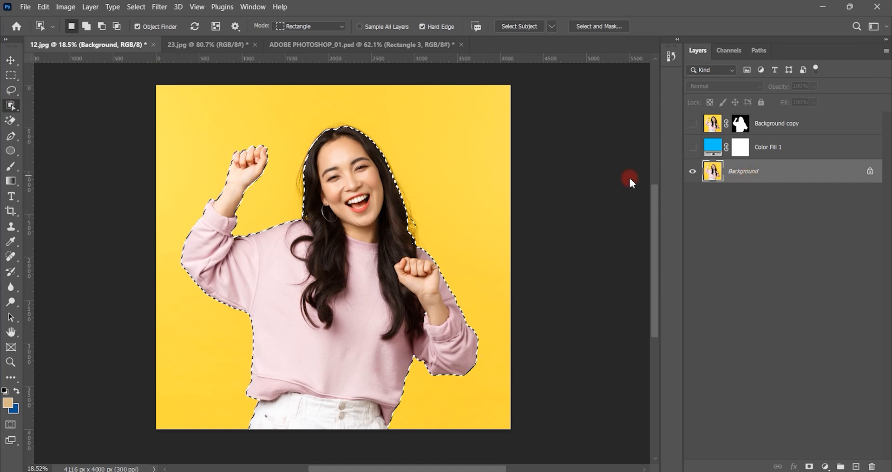
click(369, 207)
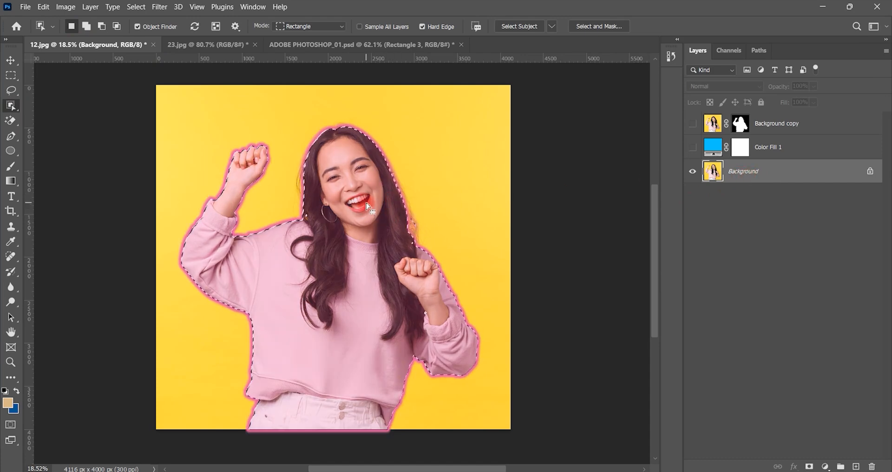
click(423, 235)
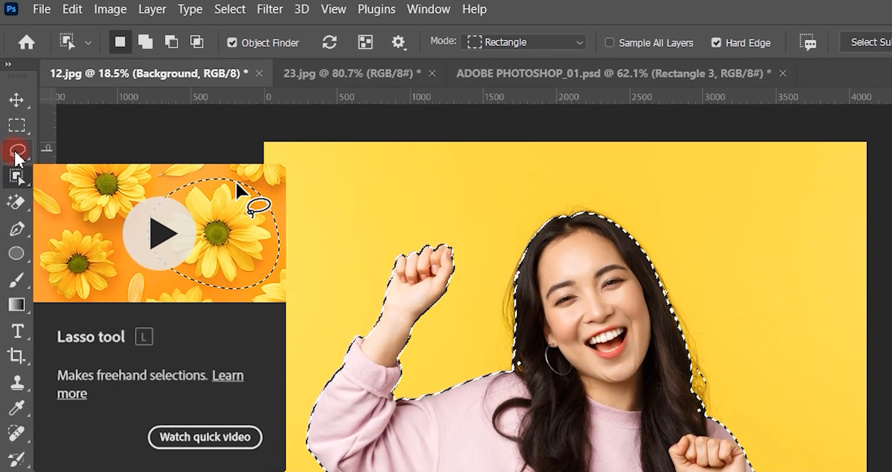
- Subtract the woman's head and upper hair from the selection with the Lasso tool
click(22, 91)
click(66, 151)
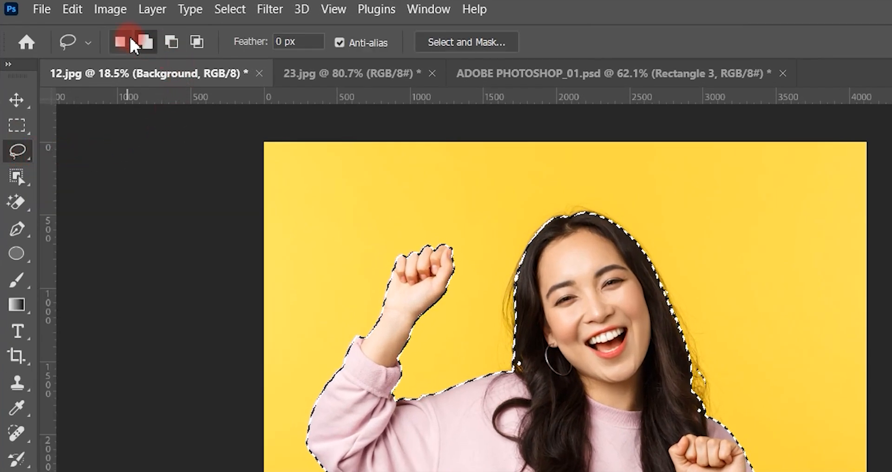
click(170, 42)
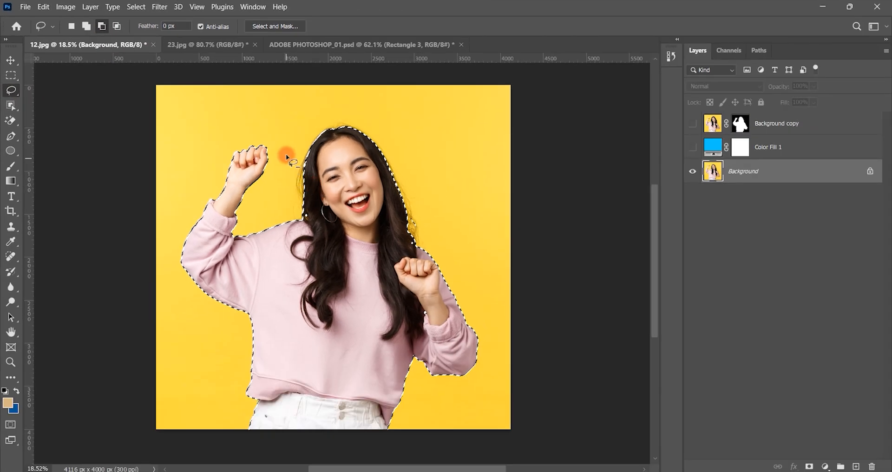
mouse_move(286, 154)
mouse_down()
mouse_move(285, 191)
mouse_move(304, 237)
mouse_move(414, 254)
mouse_move(444, 230)
mouse_move(426, 154)
mouse_move(393, 111)
mouse_move(321, 100)
mouse_move(288, 124)
mouse_move(285, 155)
mouse_up()
drag(349, 200, 350, 201)
- Add a loose area around the woman's head and hair to the selection with the Lasso tool, down to both shoulders
click(86, 26)
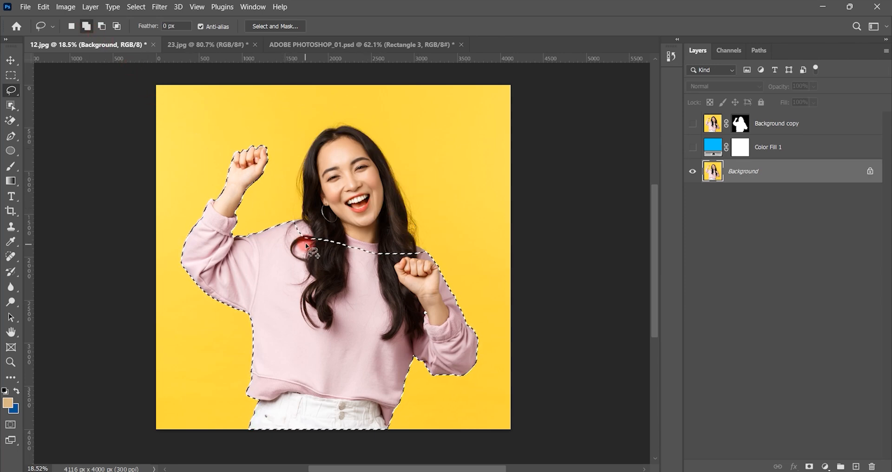
drag(292, 221, 297, 188)
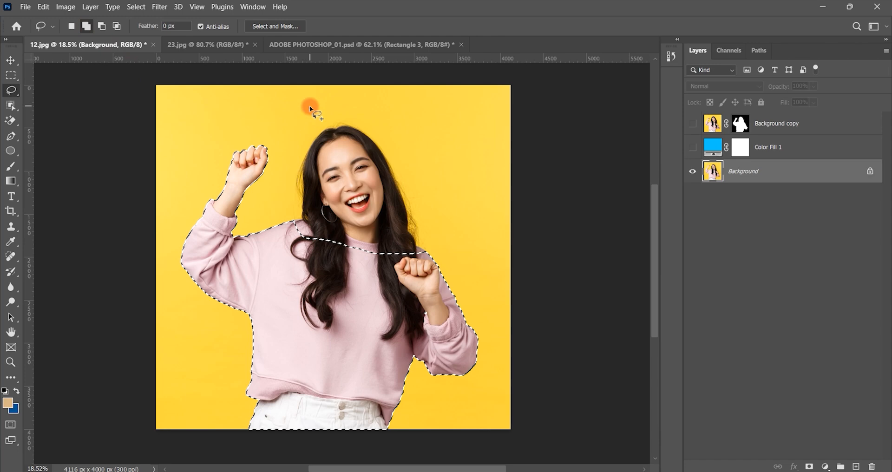
drag(309, 105, 310, 105)
key(ctrl+z)
drag(291, 221, 292, 170)
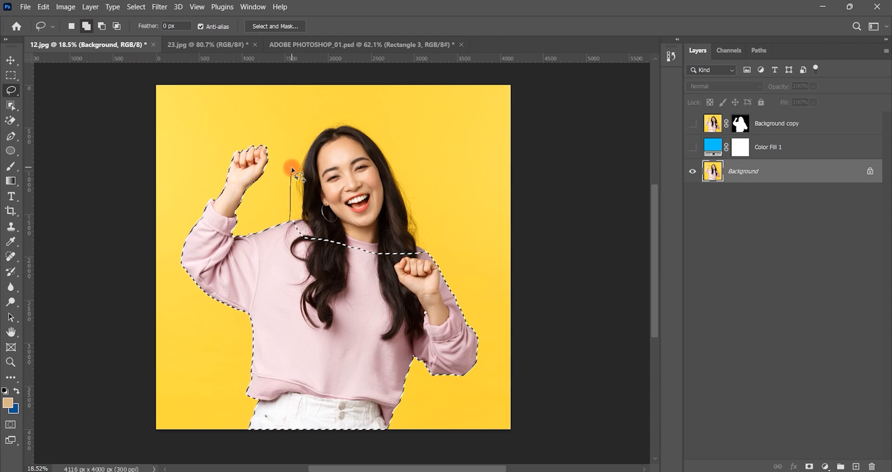
mouse_move(425, 253)
mouse_down()
mouse_move(328, 256)
mouse_move(288, 242)
mouse_move(291, 222)
mouse_up()
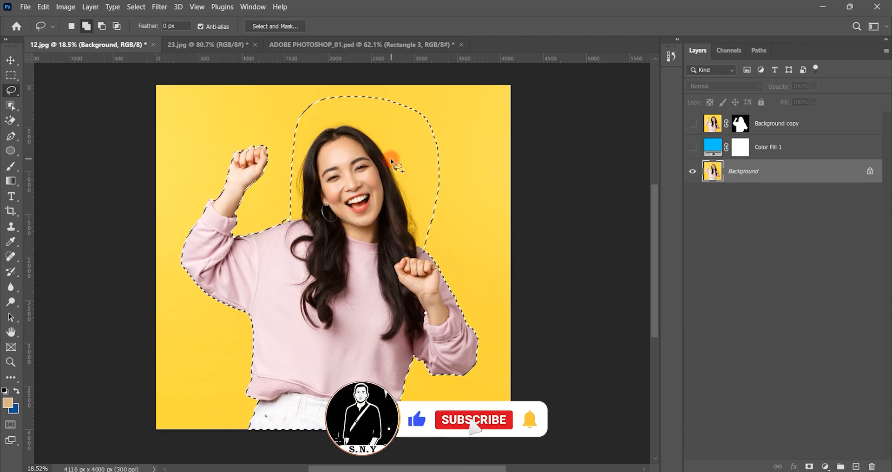
drag(429, 179, 428, 180)
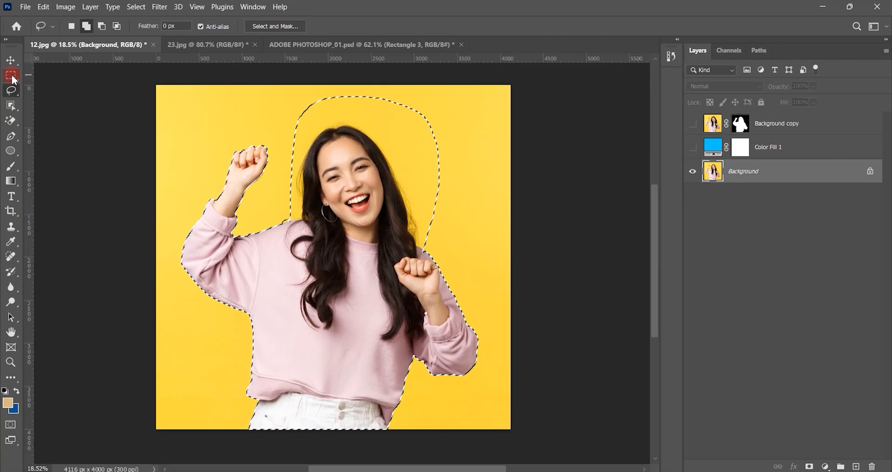
- Refine the hair edges with the Refine Edge Brush in Select and Mask and output a New Layer with Layer Mask
click(11, 75)
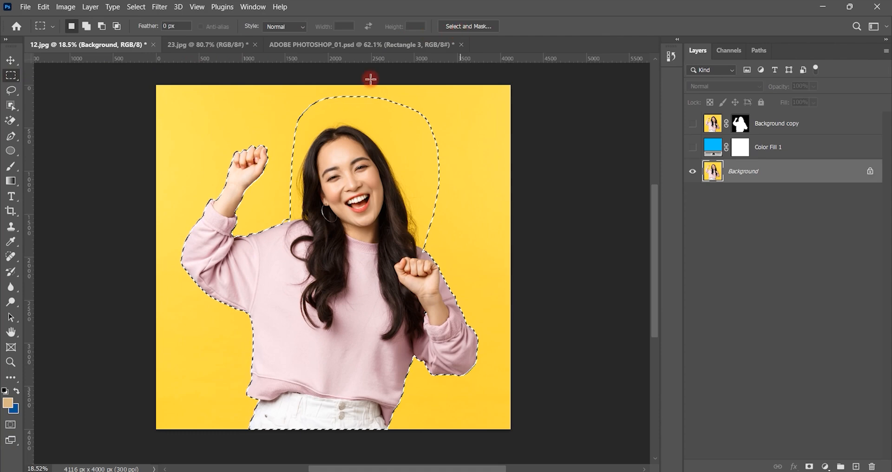
click(11, 106)
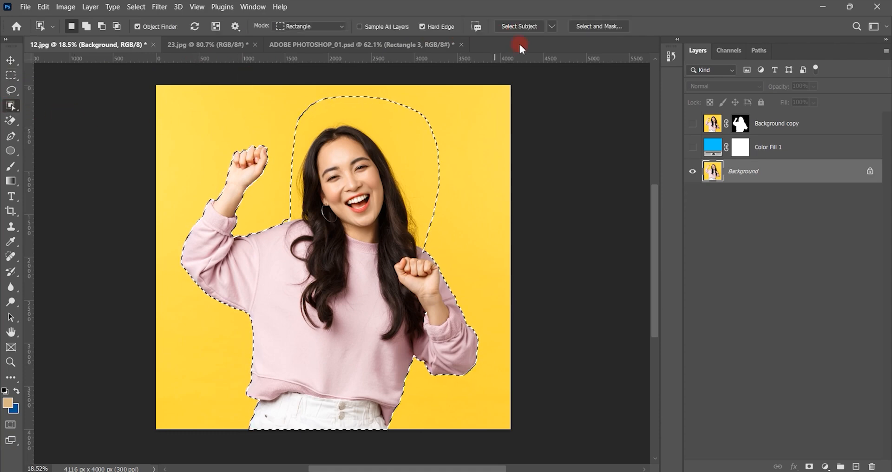
click(592, 27)
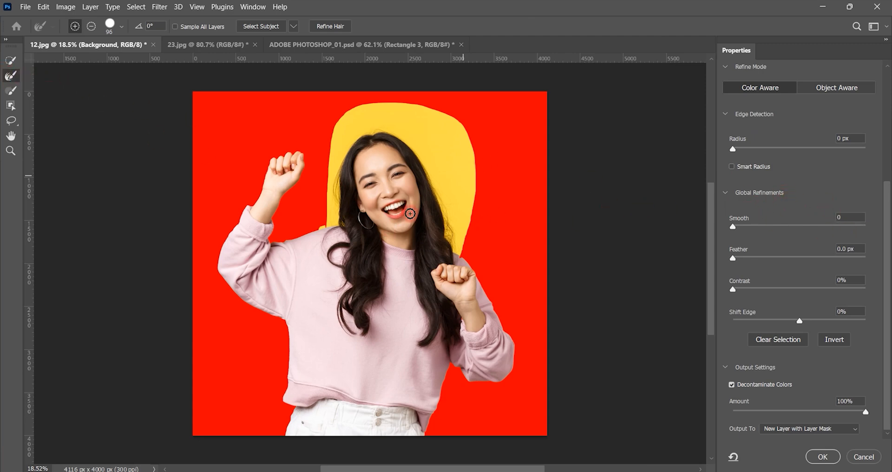
mouse_move(463, 239)
mouse_down()
mouse_move(493, 239)
mouse_move(458, 234)
mouse_move(453, 142)
mouse_move(437, 124)
mouse_move(378, 110)
mouse_move(354, 119)
mouse_move(319, 189)
mouse_move(321, 210)
mouse_move(336, 219)
mouse_move(336, 178)
mouse_up()
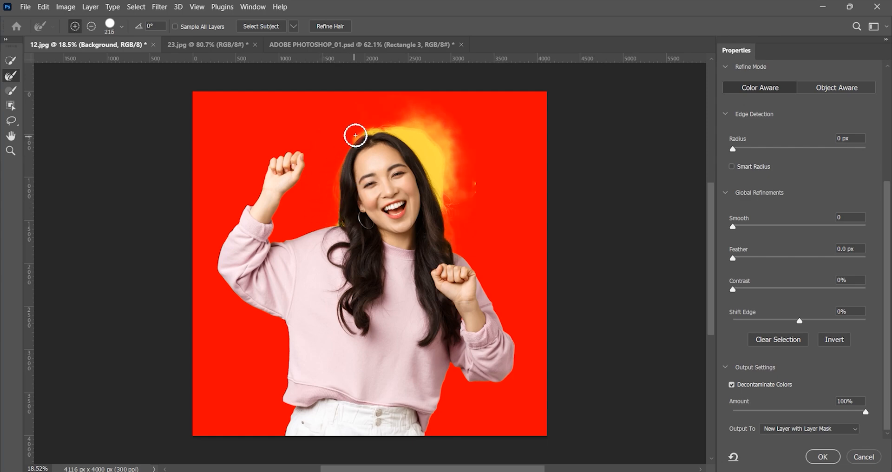
mouse_move(366, 126)
mouse_down()
mouse_move(427, 136)
mouse_move(421, 158)
mouse_move(445, 203)
mouse_move(442, 146)
mouse_move(423, 159)
mouse_up()
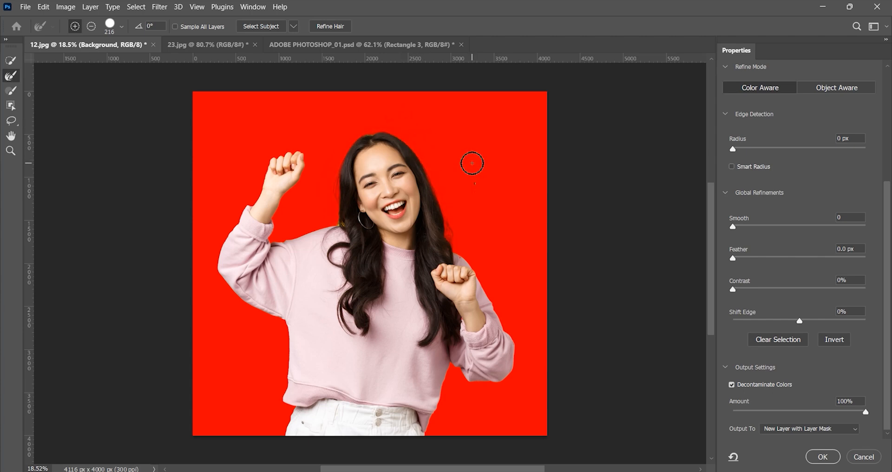
click(732, 384)
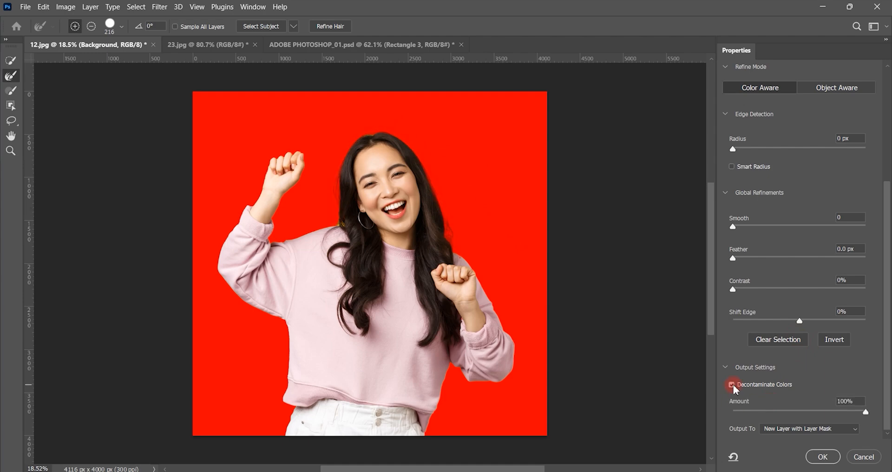
click(823, 456)
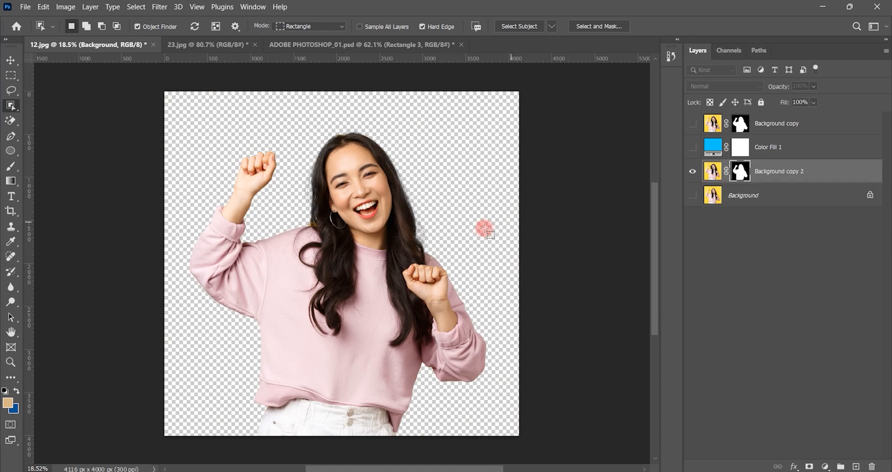
- Add a brown 855b20 Solid Color fill layer and place it beneath the new masked copy of the woman
click(826, 466)
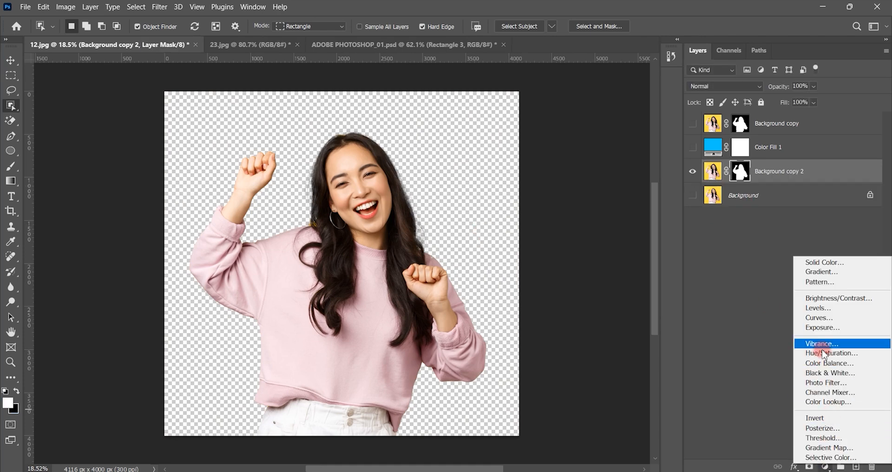
click(835, 262)
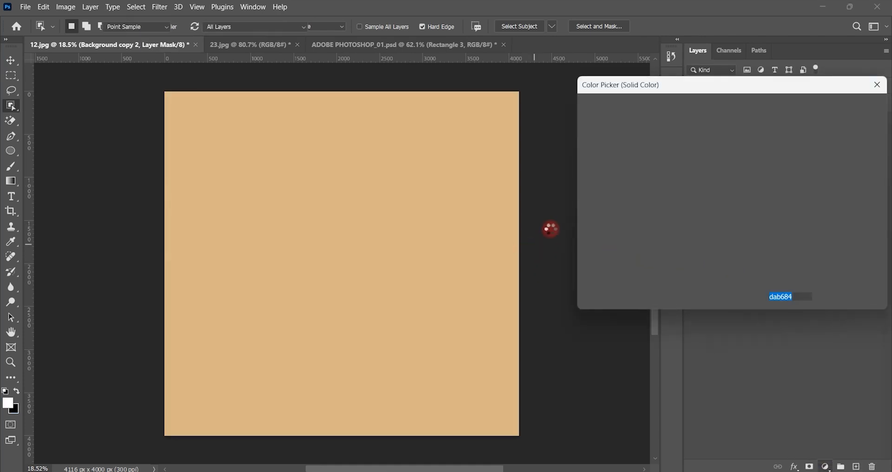
drag(698, 209, 697, 183)
click(841, 108)
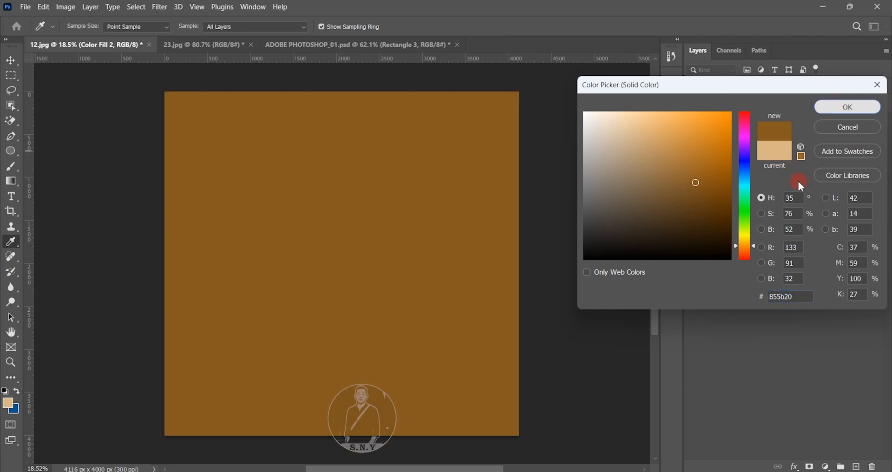
key(w)
click(775, 182)
drag(775, 182, 774, 166)
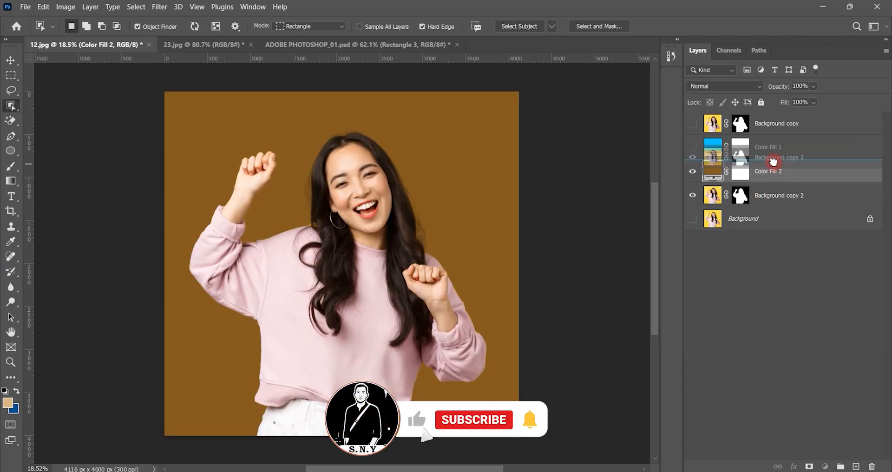
scroll(378, 236, up, 1)
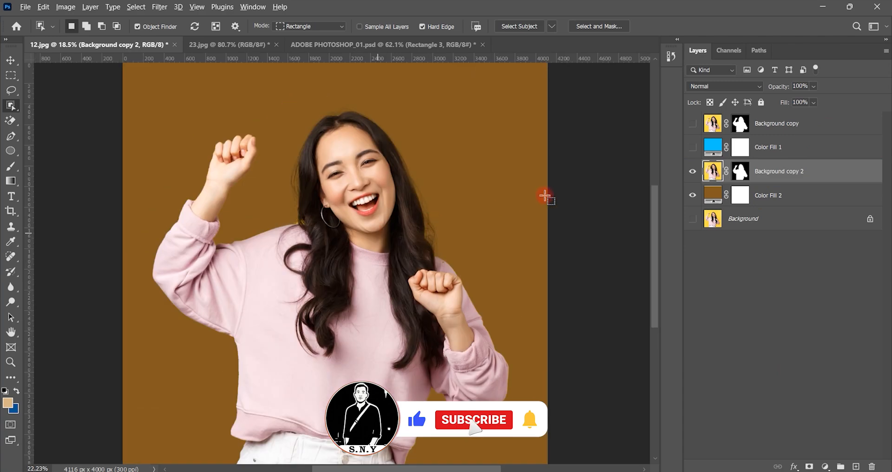
key(v)
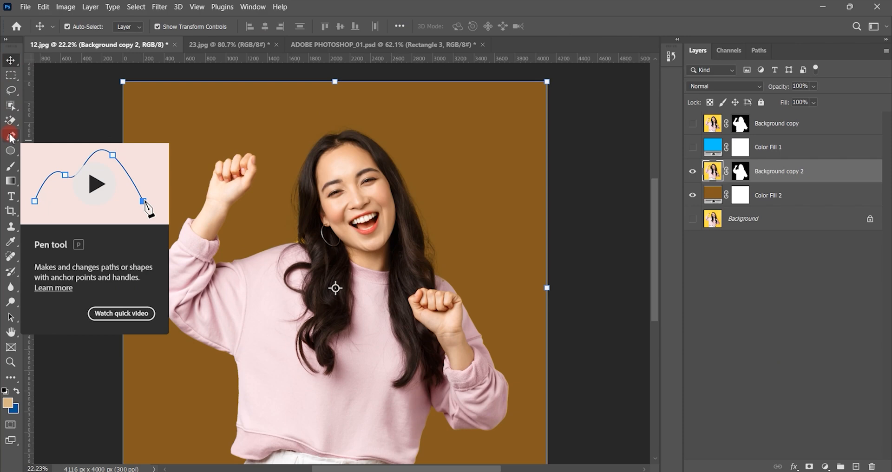
scroll(404, 208, down, 3)
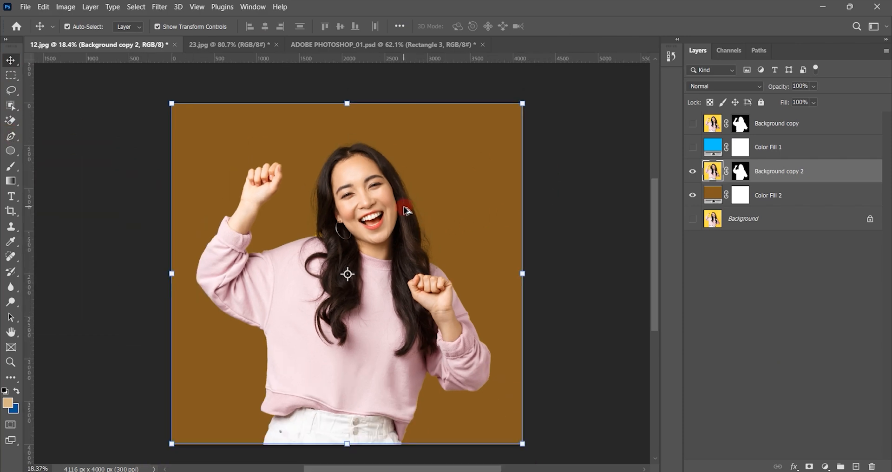
drag(389, 203, 382, 205)
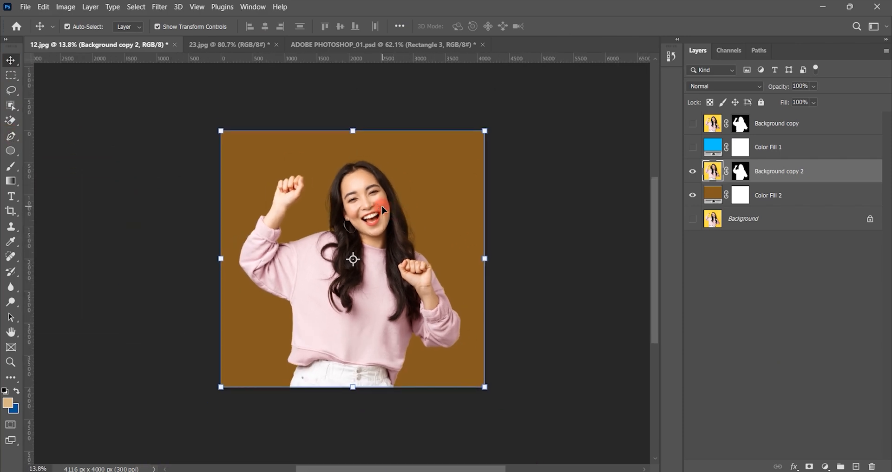
- In 23.jpg, trace the shirt's back edge with the Pen tool from the image's lower border up to the hair
click(225, 42)
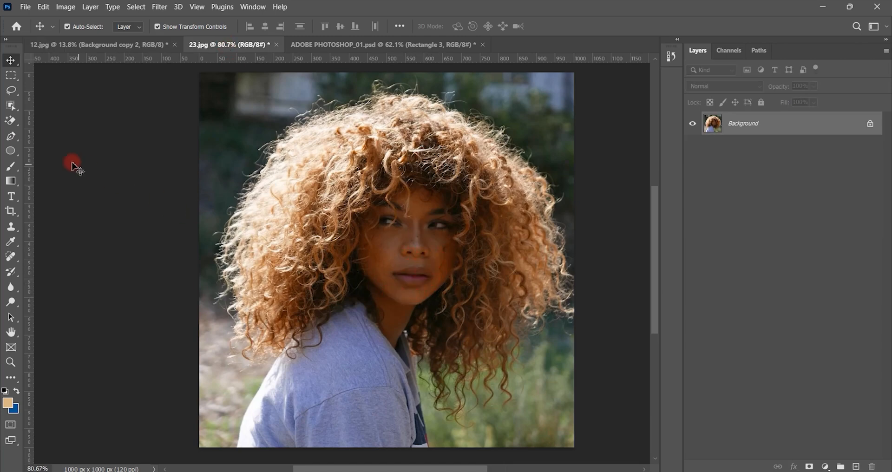
click(15, 135)
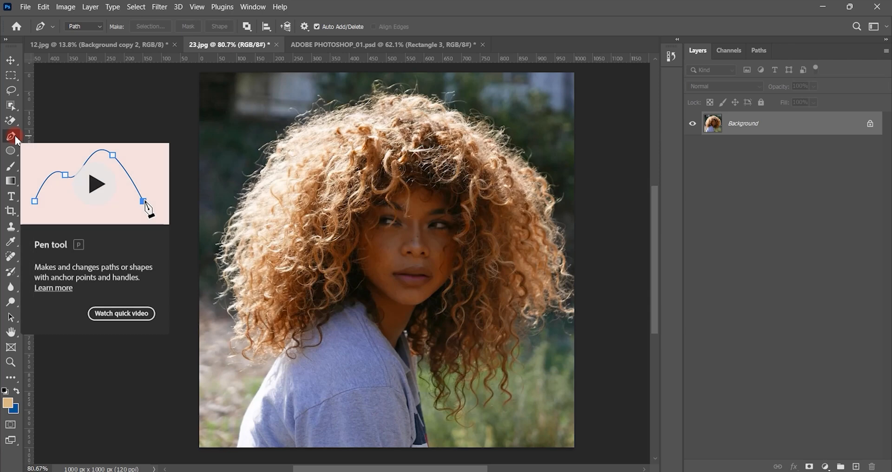
right_click(15, 135)
click(47, 137)
scroll(377, 418, up, 4)
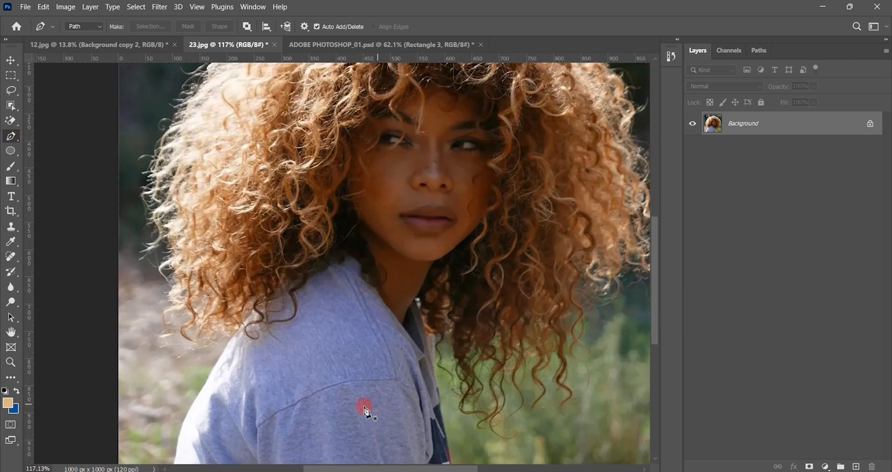
drag(247, 388, 278, 368)
scroll(220, 386, up, 3)
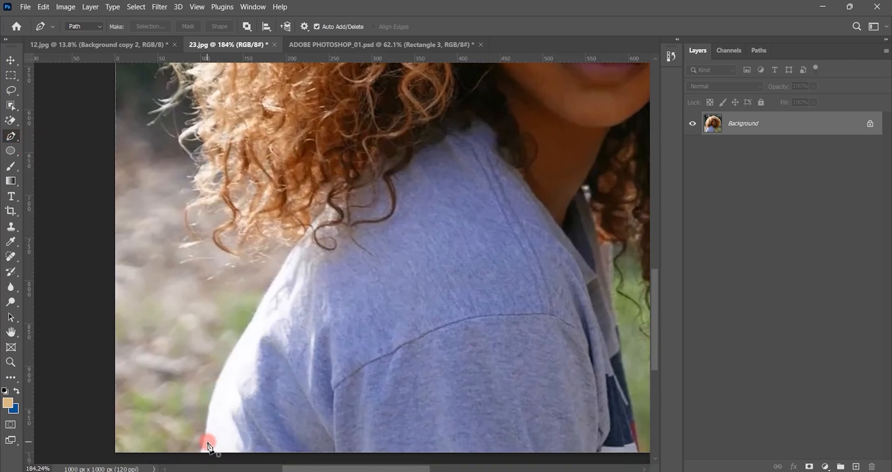
click(201, 453)
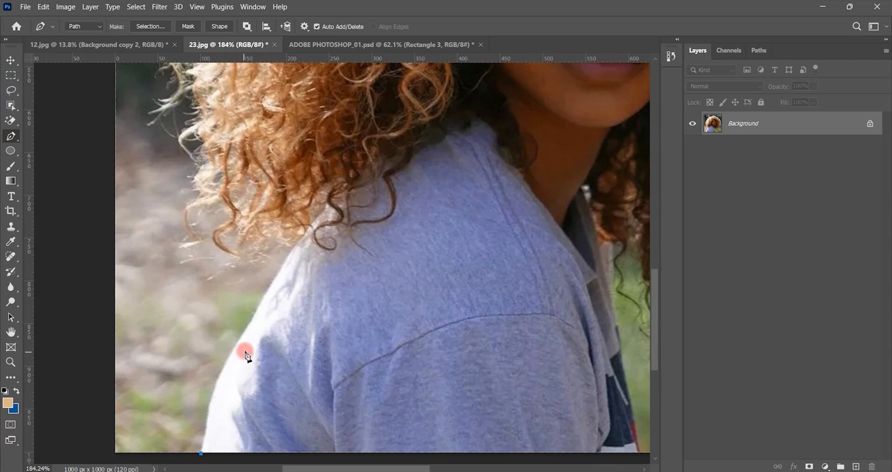
drag(252, 321, 306, 248)
click(252, 322)
click(296, 250)
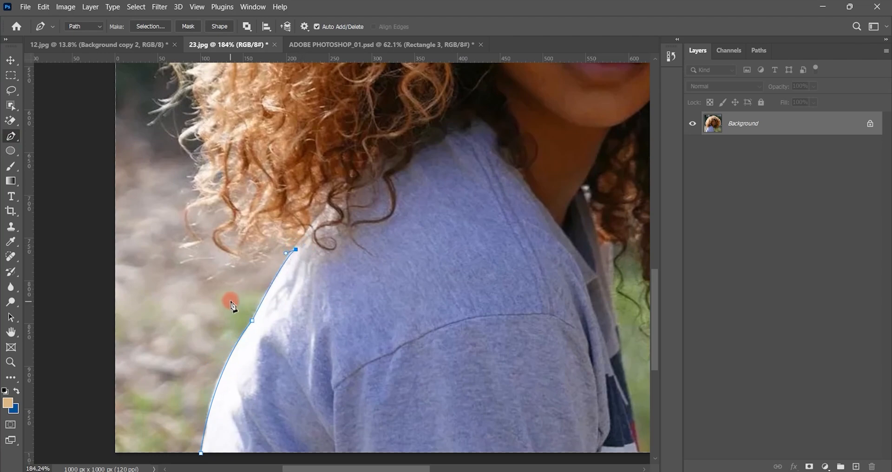
- Continue the pen path from the shirt's back edge loosely around and up the back side of the curly hair
click(230, 299)
click(159, 251)
click(157, 184)
drag(158, 162, 202, 330)
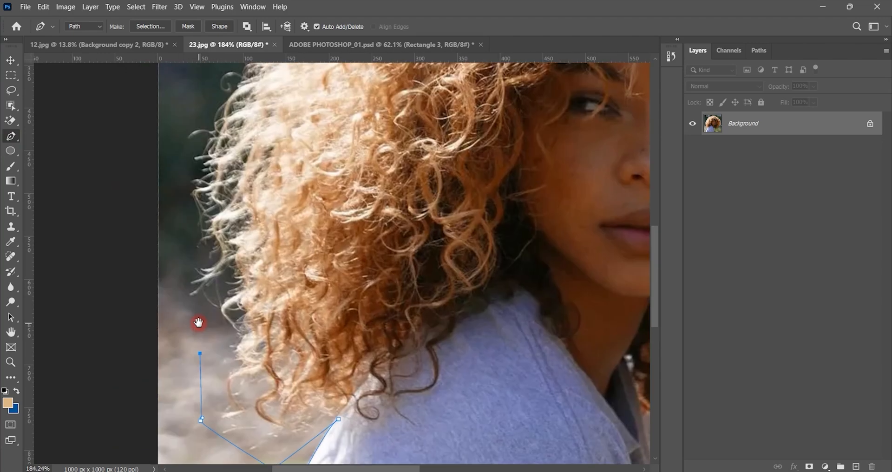
drag(189, 127, 205, 85)
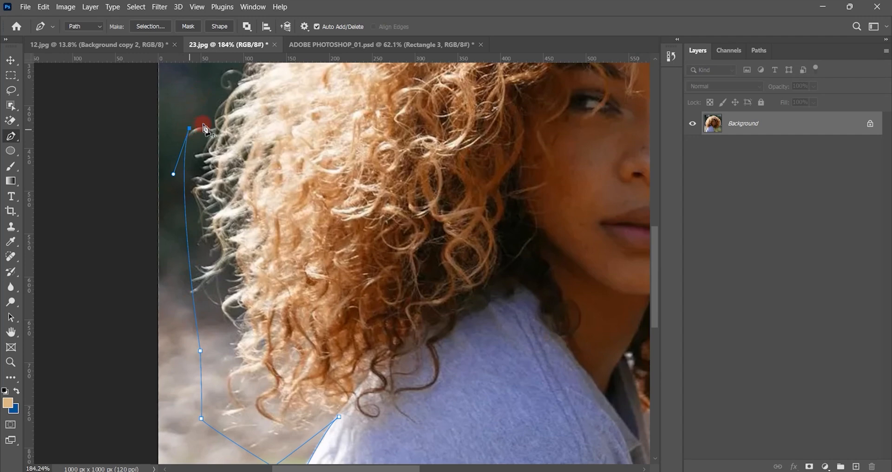
drag(205, 128, 224, 288)
drag(283, 91, 314, 71)
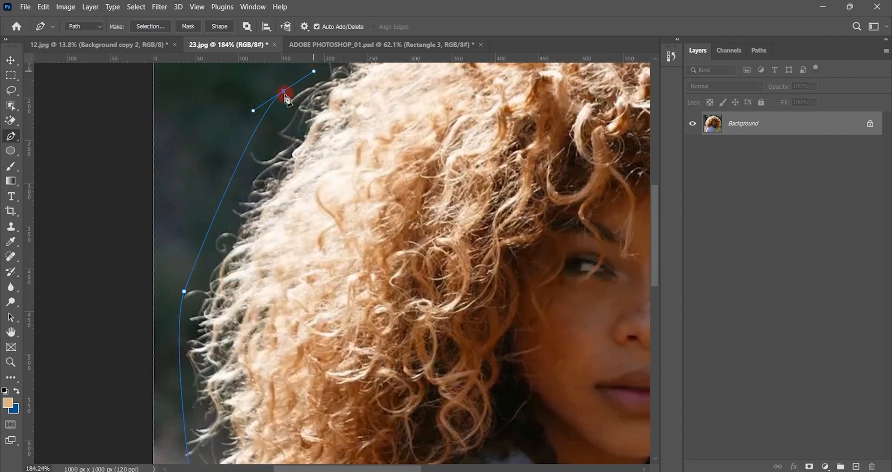
- Extend the pen path in a loose arc over the crown of the hair and down to the image's right border
drag(286, 98, 279, 163)
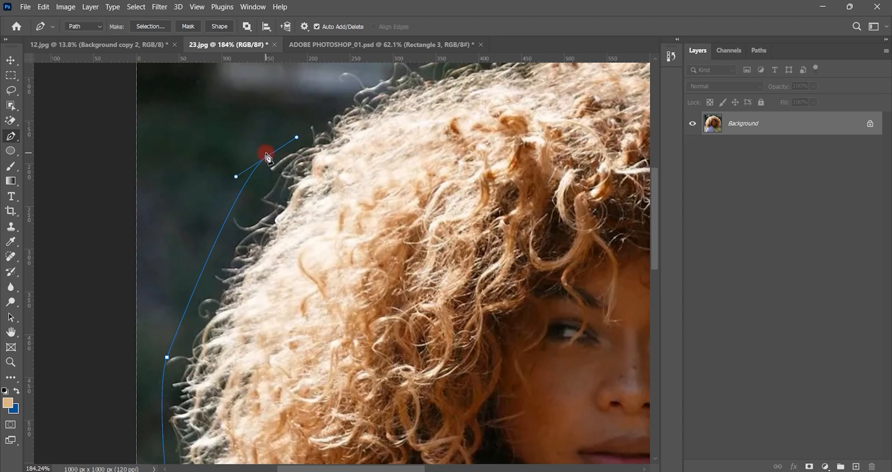
drag(303, 189, 317, 211)
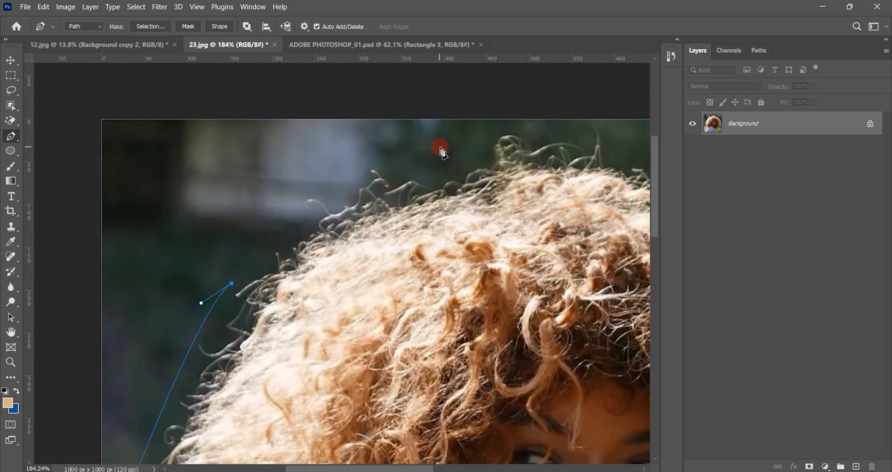
drag(440, 147, 545, 141)
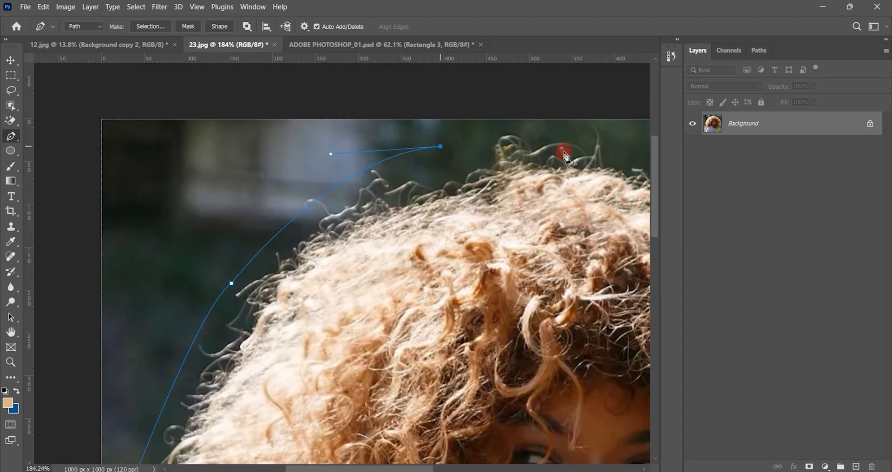
drag(630, 140, 668, 146)
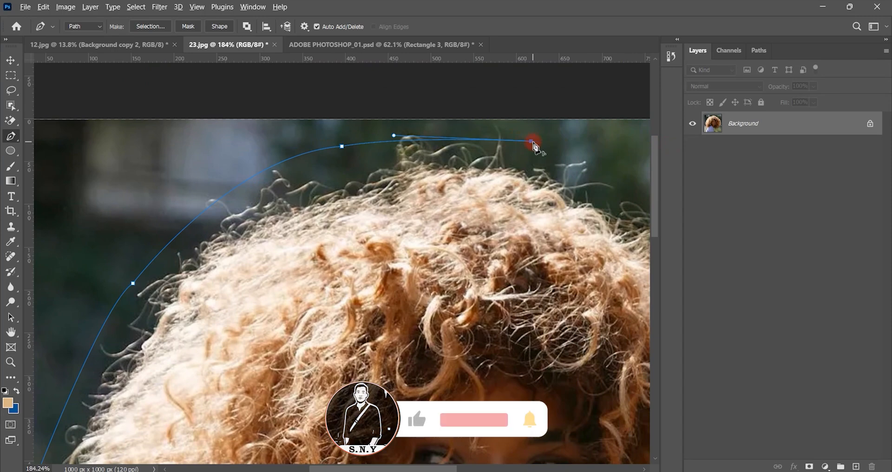
scroll(534, 145, down, 2)
scroll(464, 172, right, 2)
click(530, 221)
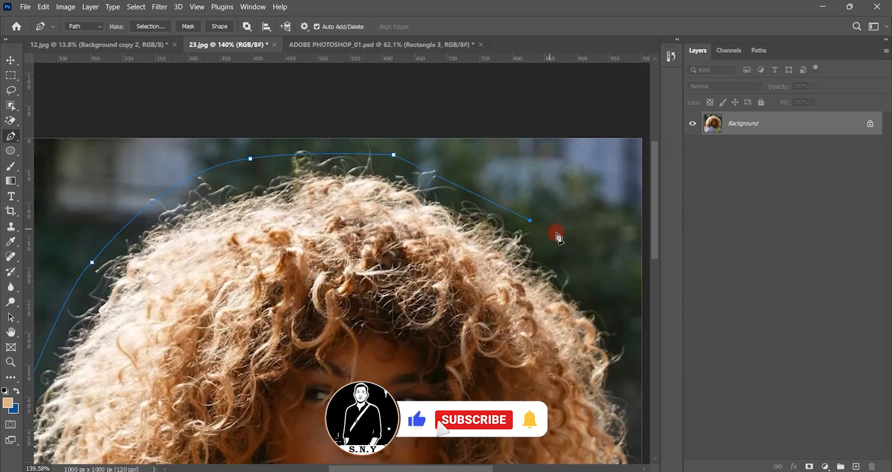
drag(530, 222, 499, 108)
drag(621, 256, 599, 226)
- Bring the pen path down outside the front curls, along the shirt's front edge, and close it at the image's lower border
scroll(611, 215, down, 1)
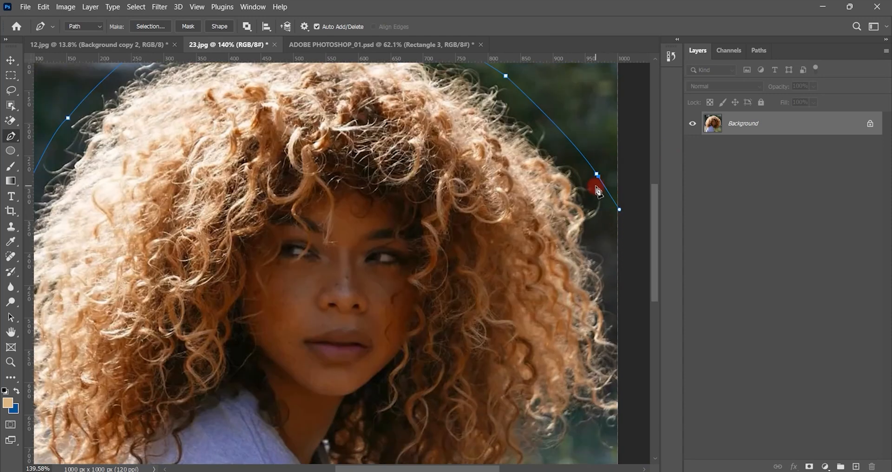
scroll(601, 177, down, 1)
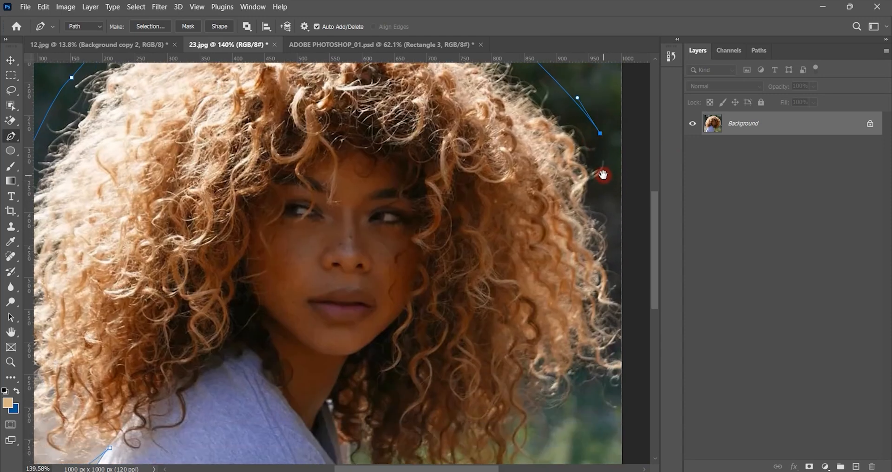
drag(621, 231, 631, 253)
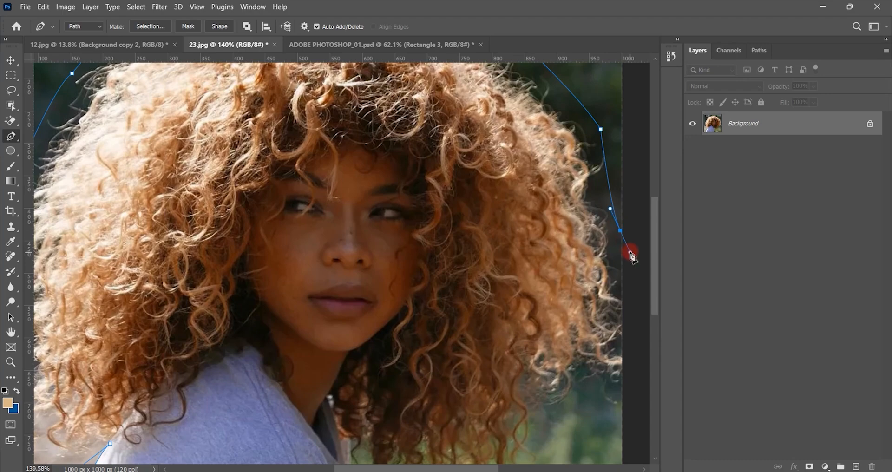
scroll(618, 353, down, 2)
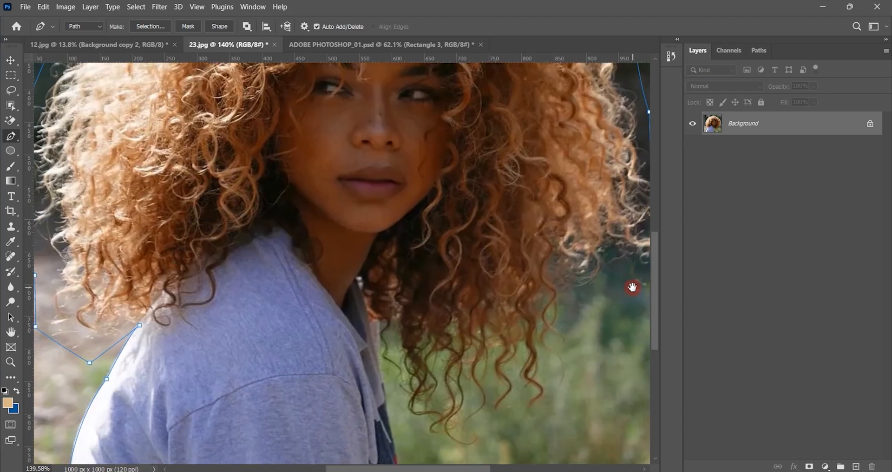
click(593, 327)
scroll(590, 325, down, 3)
drag(584, 302, 584, 301)
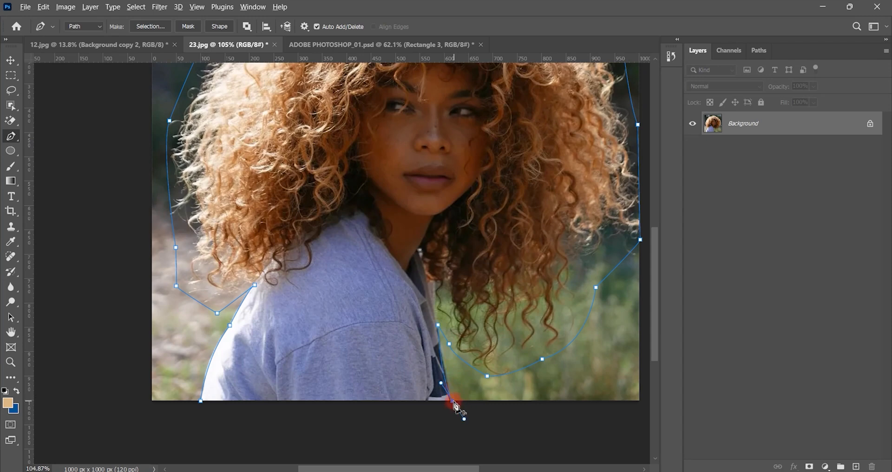
scroll(273, 382, down, 3)
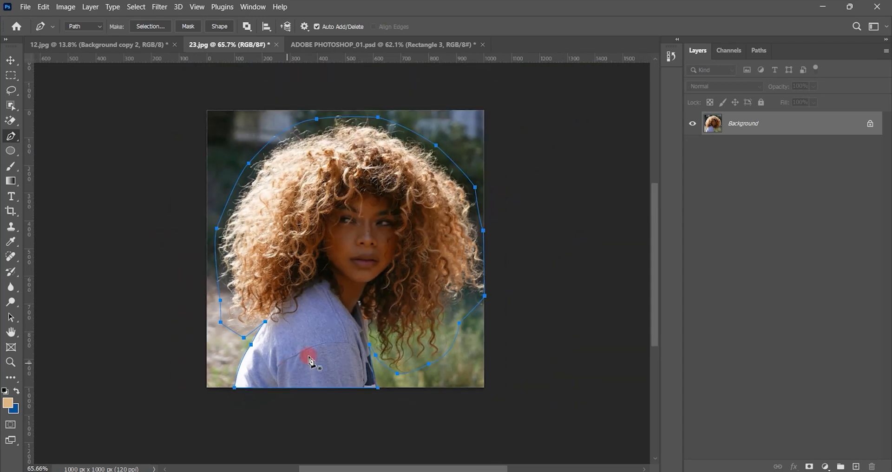
drag(367, 303, 364, 319)
right_click(371, 231)
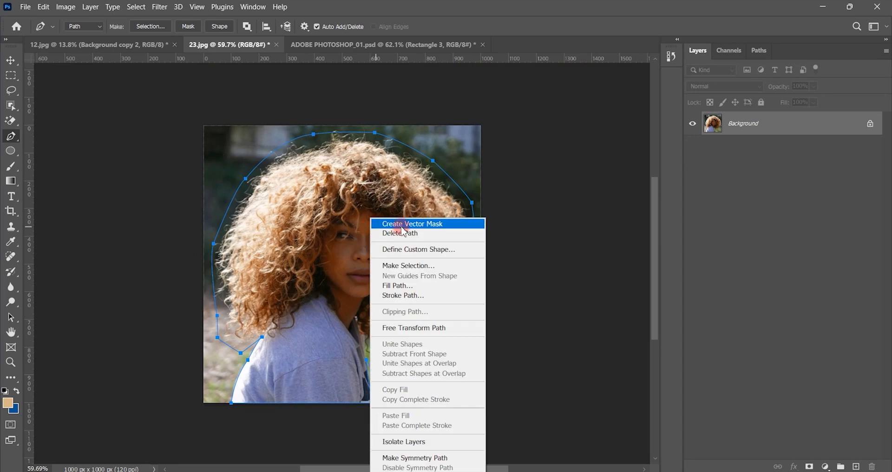
click(422, 251)
click(565, 173)
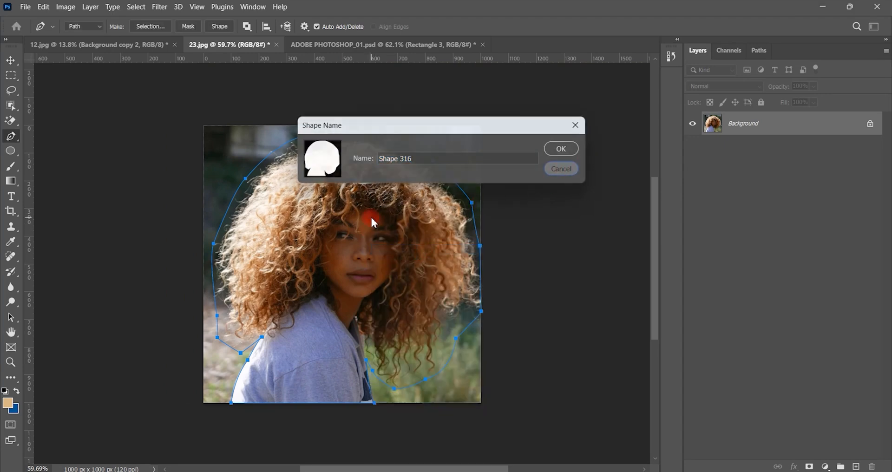
- Convert the closed path into a new anti-aliased selection with 0 px feather and open it in Select and Mask
right_click(370, 214)
click(414, 266)
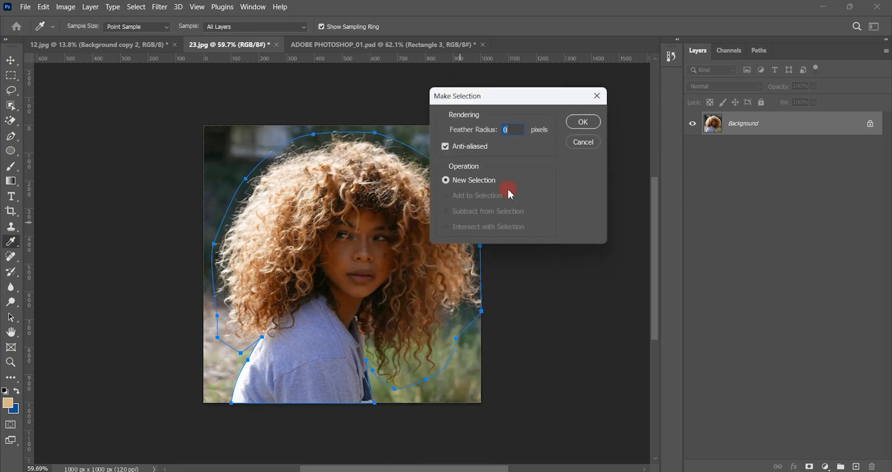
key(Return)
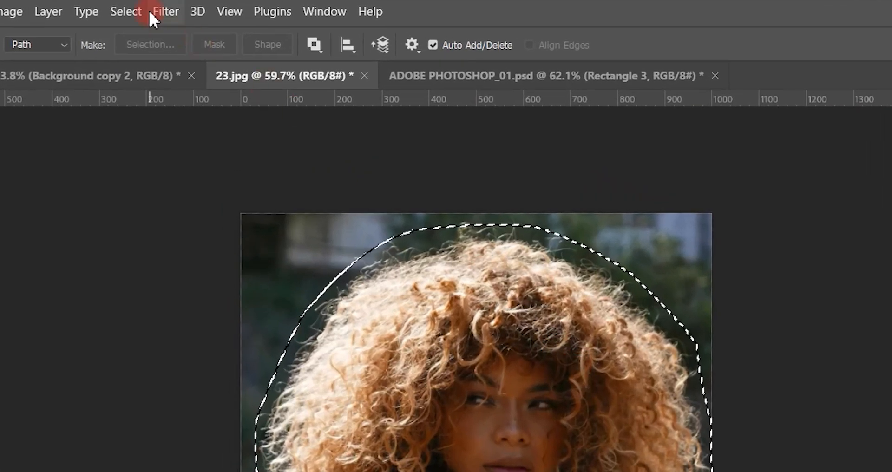
click(142, 7)
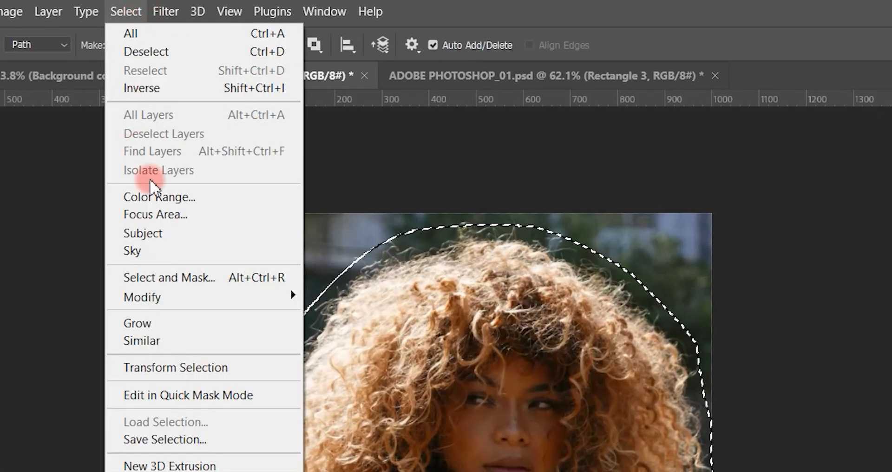
click(200, 278)
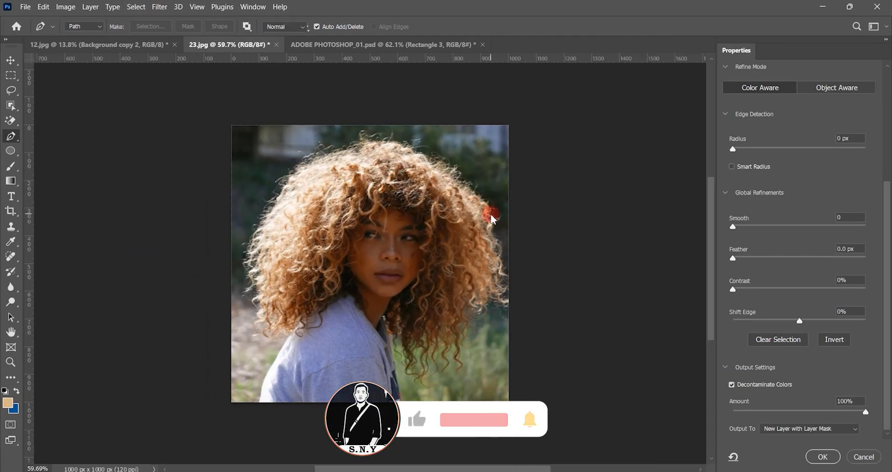
- Try an Edge Detection radius of 250 px on the selection and reset it to 0 px
scroll(790, 144, up, 2)
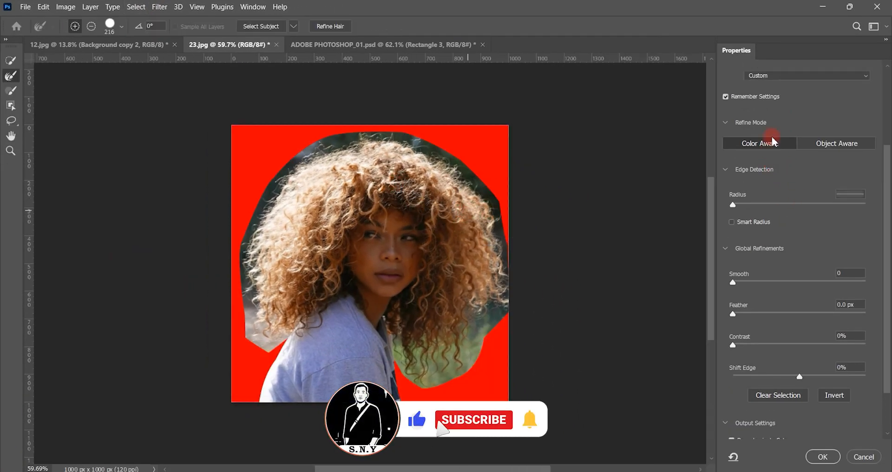
scroll(771, 137, up, 4)
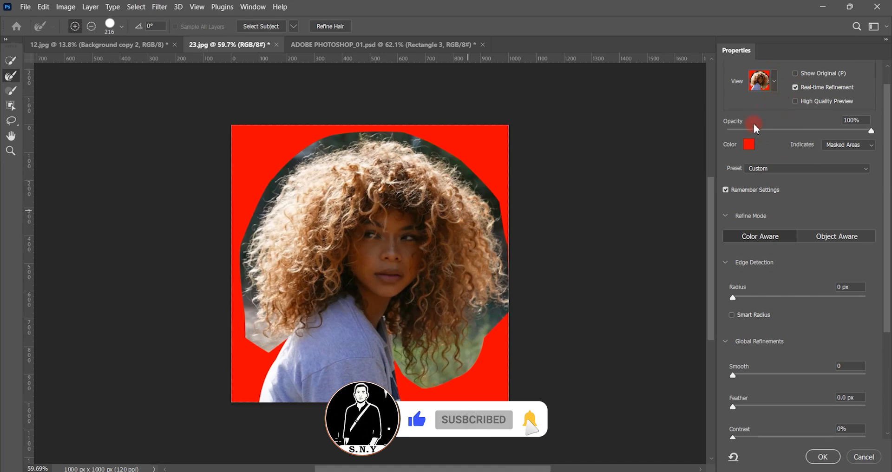
scroll(790, 269, down, 2)
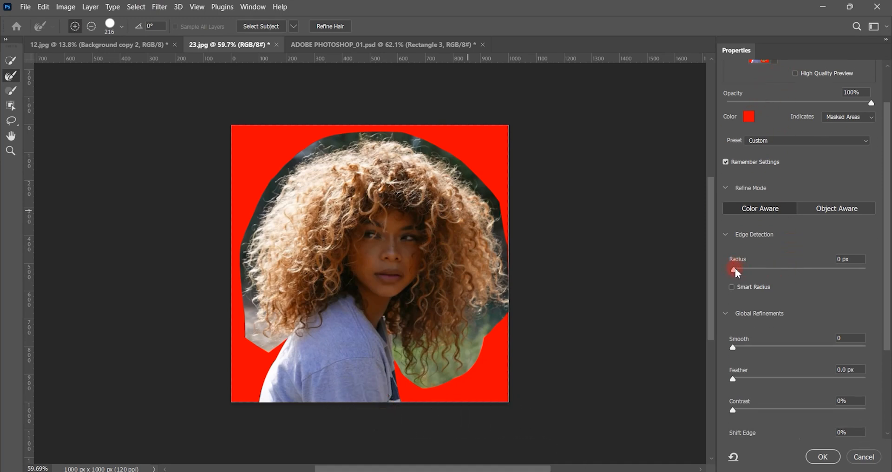
drag(757, 268, 797, 271)
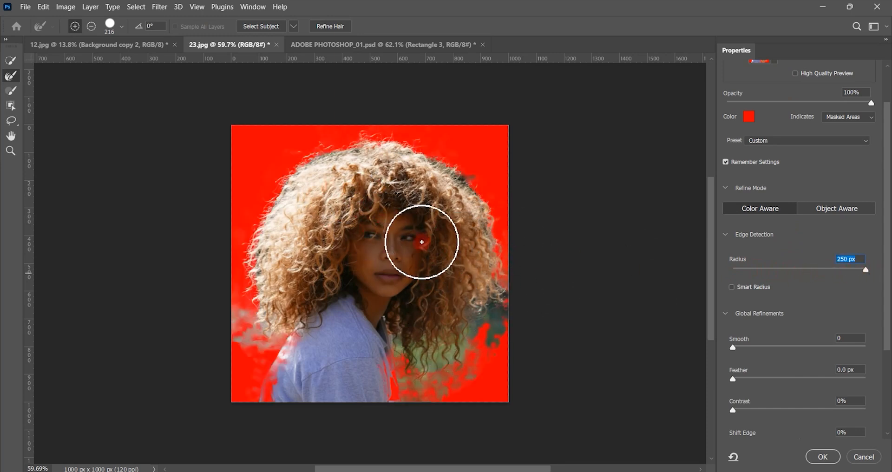
drag(863, 269, 725, 271)
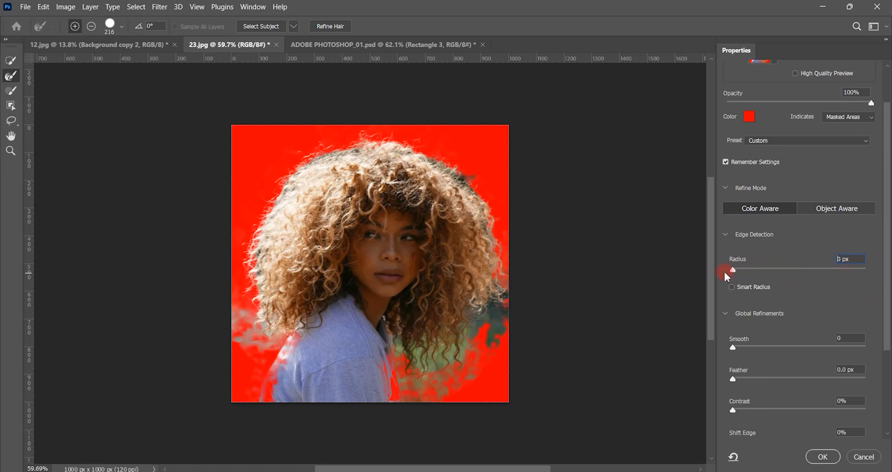
- Set the Edge Detection radius to 1 px, Smooth to 2 and Feather to 0.0 px
click(840, 260)
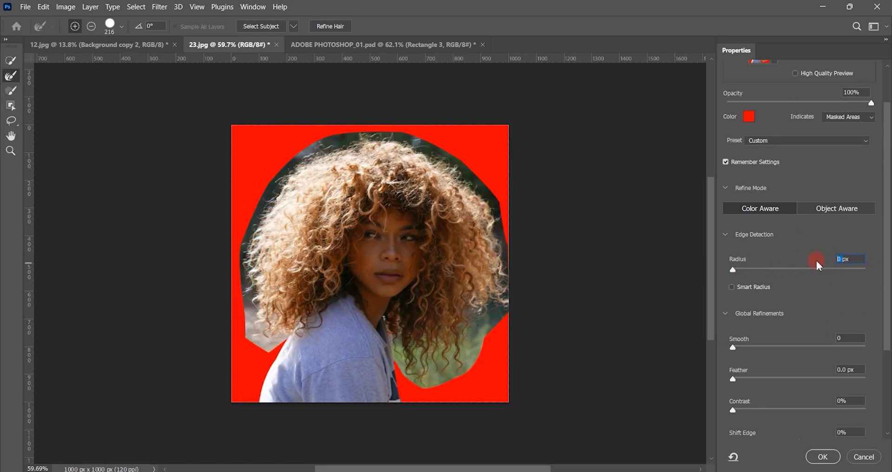
text(1)
click(850, 310)
drag(732, 347, 763, 344)
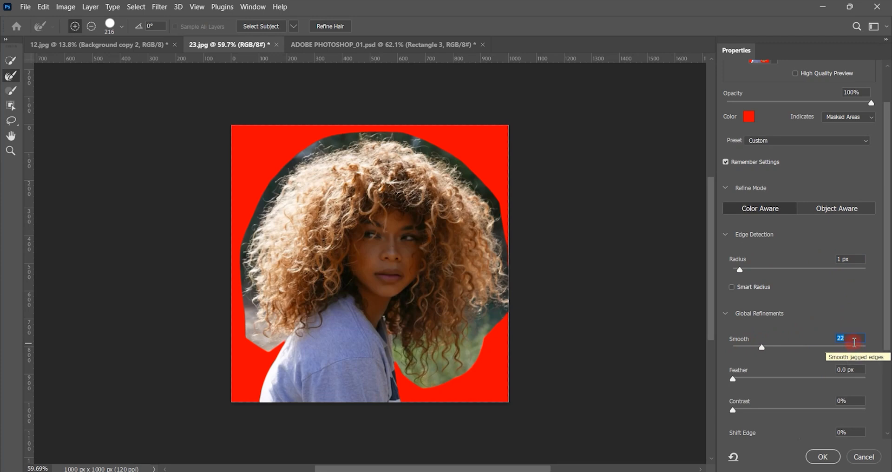
key(BackSpace)
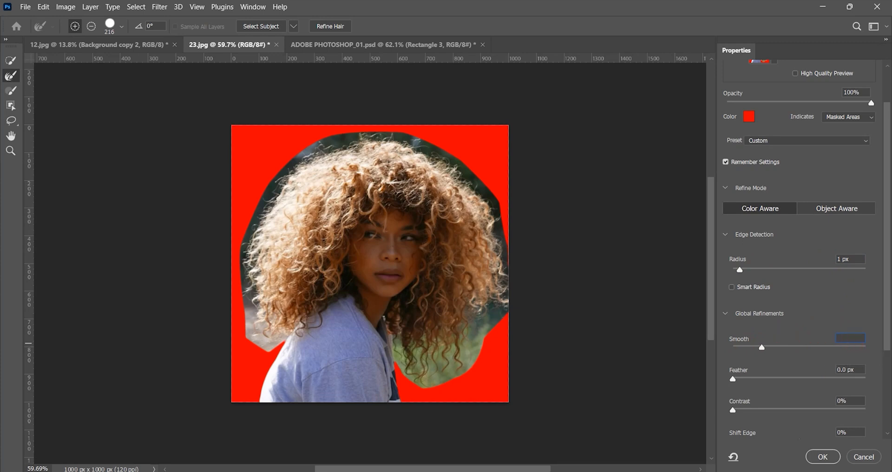
text(2)
drag(759, 380, 643, 361)
scroll(765, 394, down, 1)
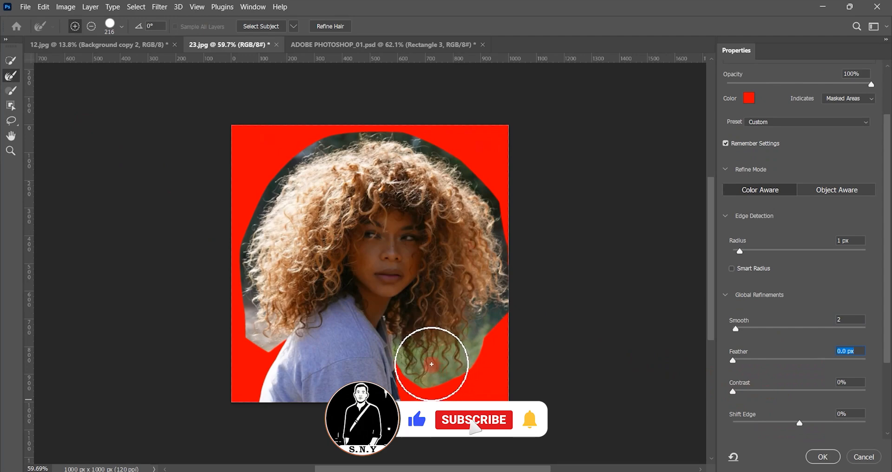
- Brush around the hair outline with the Refine Edge Brush at 216 px and touch up the lower front curls at 72 px
mouse_move(428, 363)
mouse_down()
mouse_move(423, 355)
mouse_move(461, 352)
mouse_move(481, 325)
mouse_move(499, 269)
mouse_move(494, 218)
mouse_move(478, 183)
mouse_move(442, 154)
mouse_move(401, 142)
mouse_move(363, 134)
mouse_move(285, 160)
mouse_move(241, 237)
mouse_move(237, 271)
mouse_move(261, 318)
mouse_up()
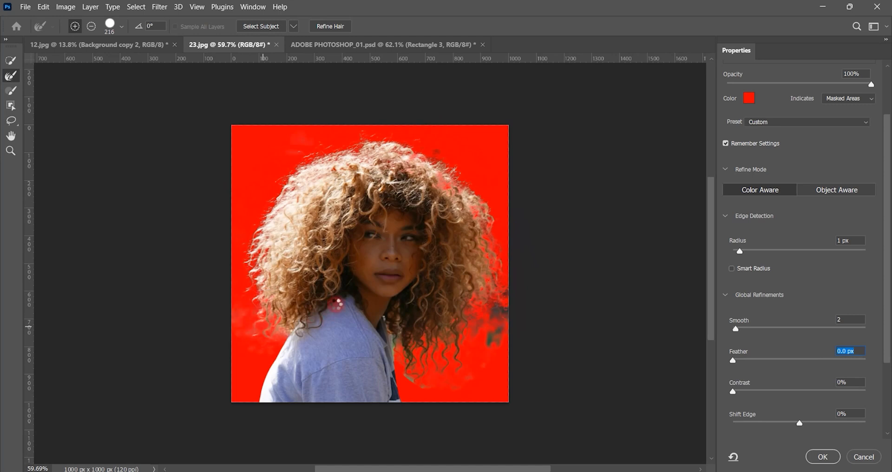
mouse_move(496, 357)
mouse_down()
mouse_move(457, 362)
mouse_move(458, 336)
mouse_move(494, 324)
mouse_move(502, 337)
mouse_move(492, 286)
mouse_move(464, 345)
mouse_move(483, 330)
mouse_up()
alt+right_click(508, 324)
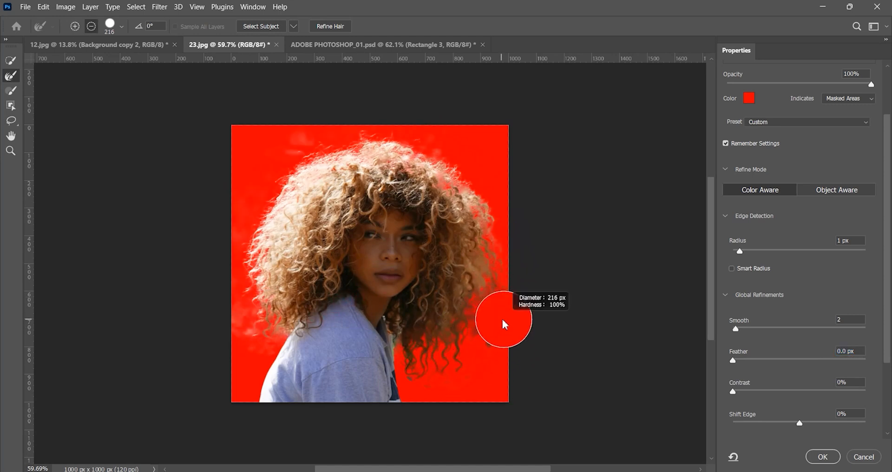
mouse_move(505, 279)
mouse_down()
mouse_move(480, 349)
mouse_move(485, 369)
mouse_move(516, 313)
mouse_up()
mouse_move(433, 374)
mouse_down()
mouse_move(412, 370)
mouse_move(421, 367)
mouse_move(408, 359)
mouse_move(420, 353)
mouse_move(399, 339)
mouse_move(409, 354)
mouse_move(402, 335)
mouse_up()
key(alt)
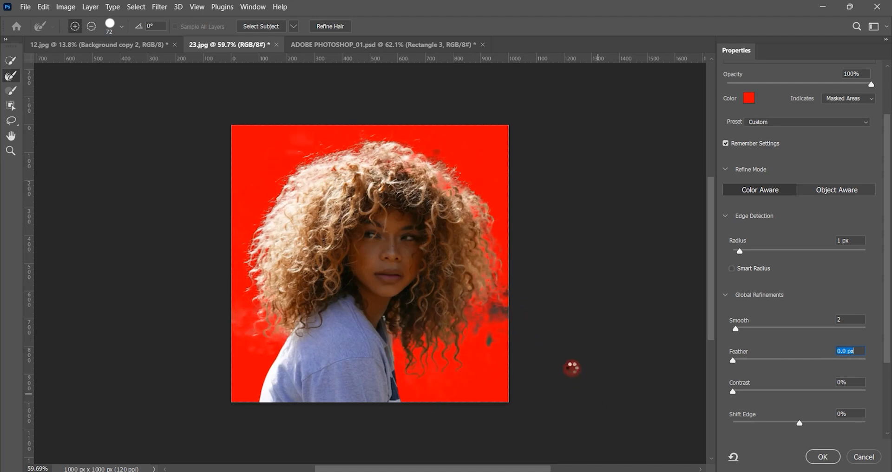
- Switch Decontaminate Colors off and back on to compare the hair edges
scroll(789, 382, down, 2)
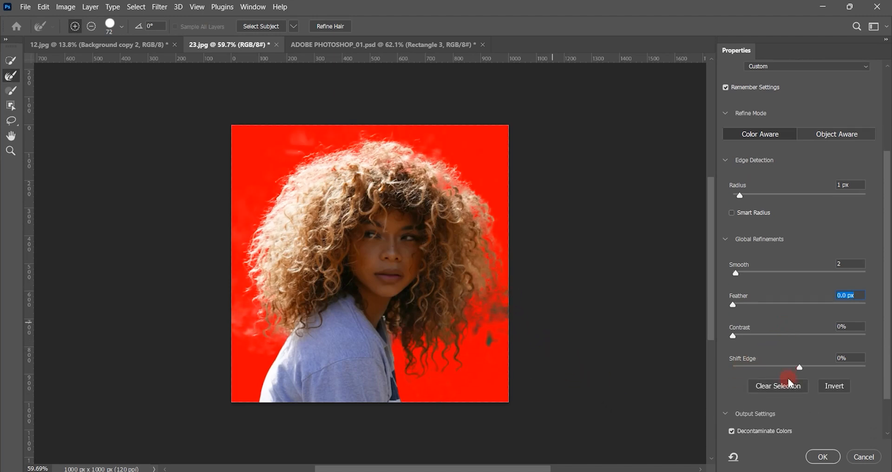
click(732, 432)
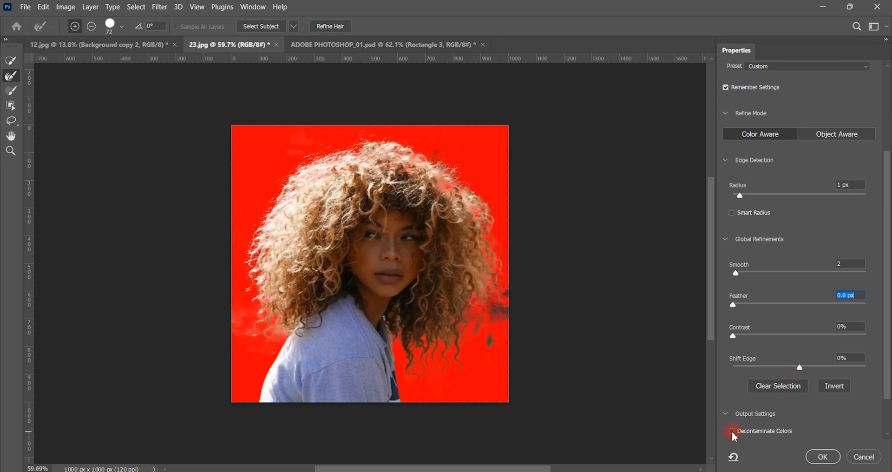
click(732, 432)
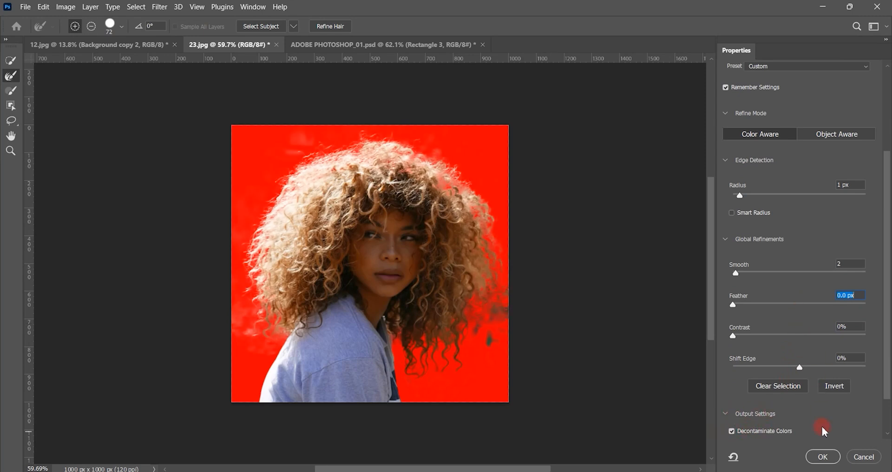
- Apply the refined selection as a masked layer and add a white Solid Color fill layer beneath the cutout
click(824, 458)
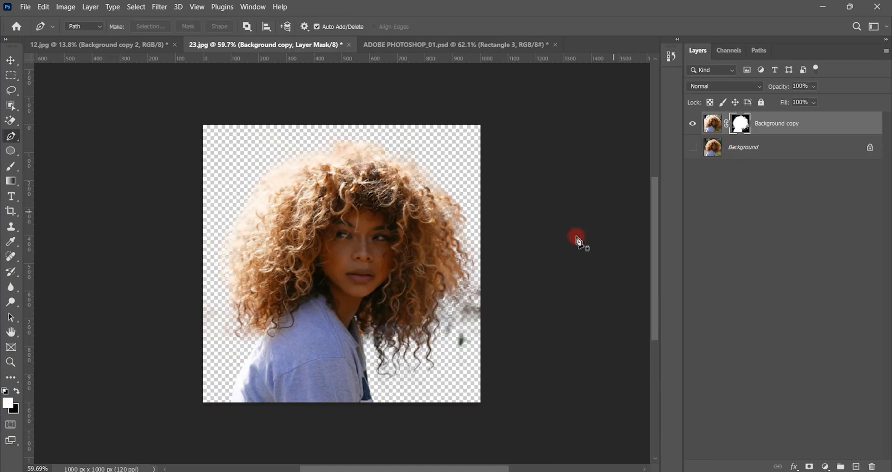
click(823, 466)
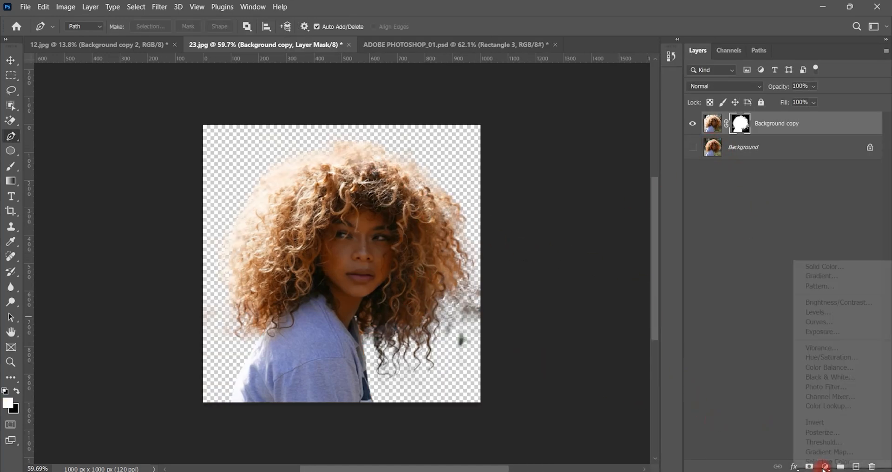
click(832, 267)
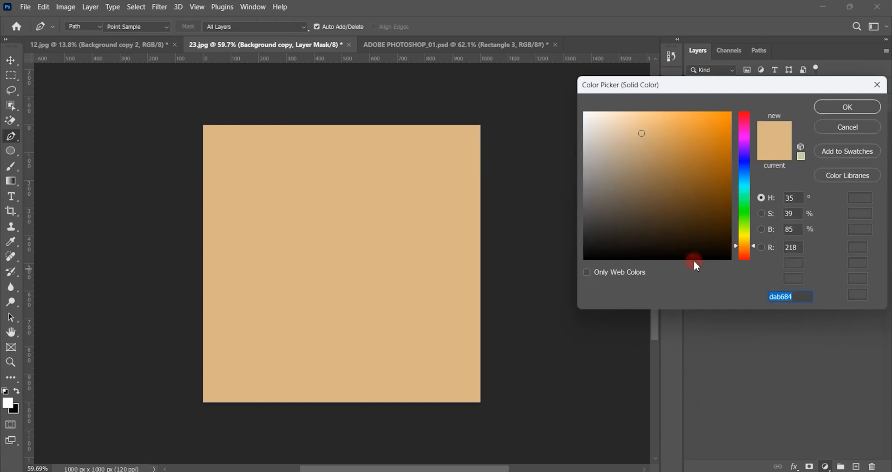
drag(629, 158, 562, 104)
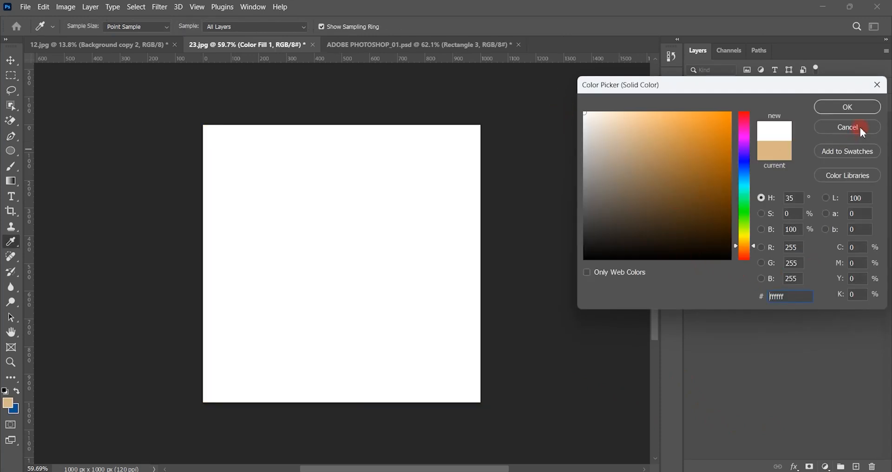
key(Return)
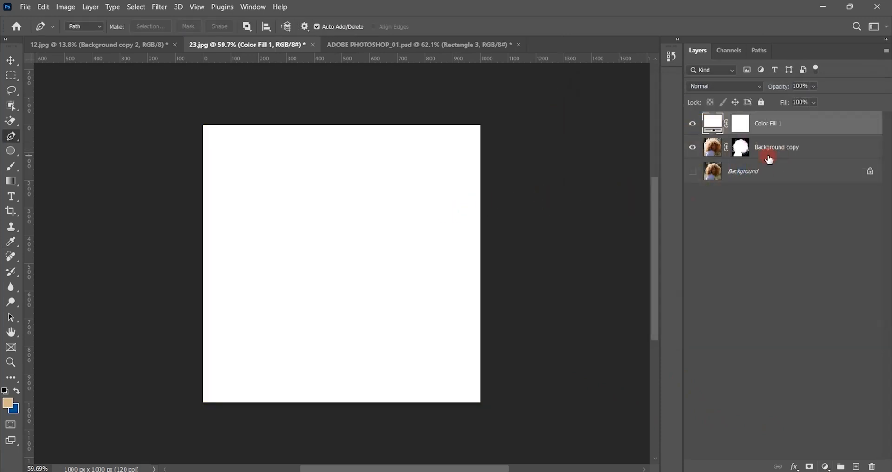
drag(769, 159, 769, 160)
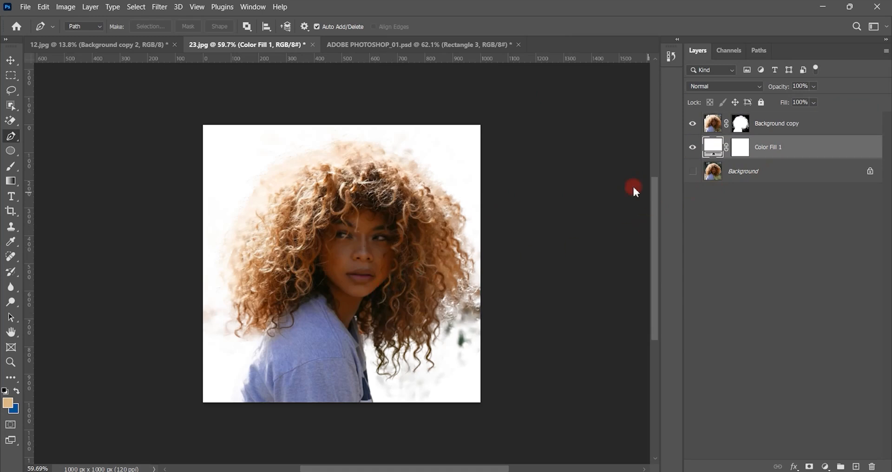
- Try a near-black fill behind the cutout and set the fill layer's color to red ff0000
double_click(710, 152)
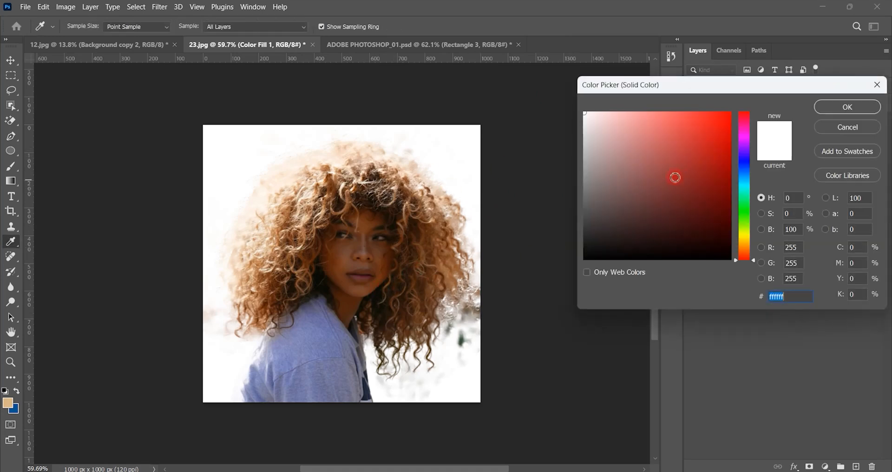
click(663, 170)
drag(667, 229, 668, 258)
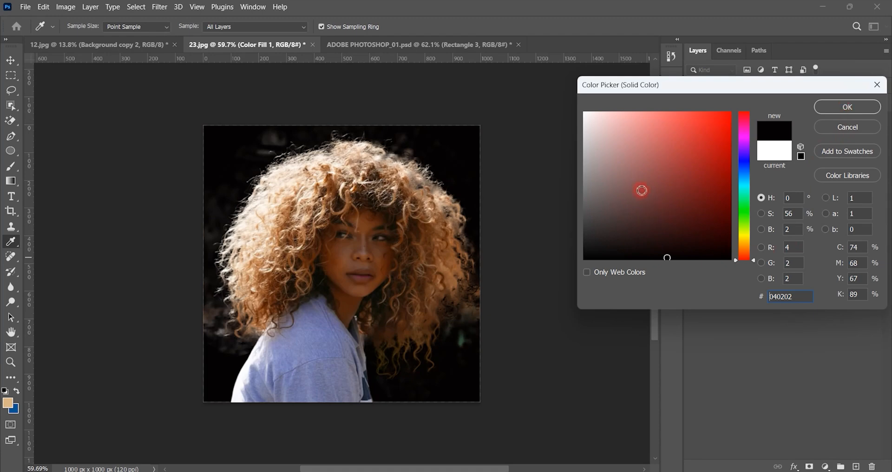
drag(710, 143, 733, 111)
click(834, 108)
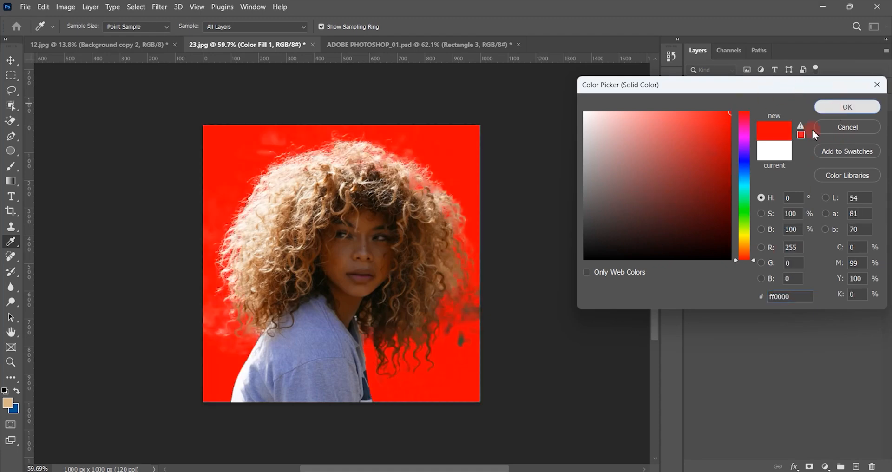
- Paint black on the Background copy layer mask with a 154 px brush over the background remnants beside the lower front curls
key(p)
scroll(395, 339, up, 3)
scroll(432, 342, up, 1)
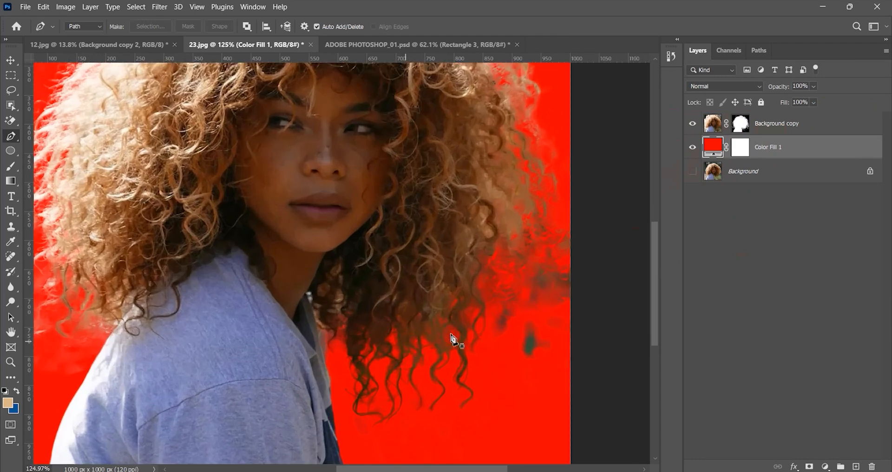
scroll(454, 330, down, 1)
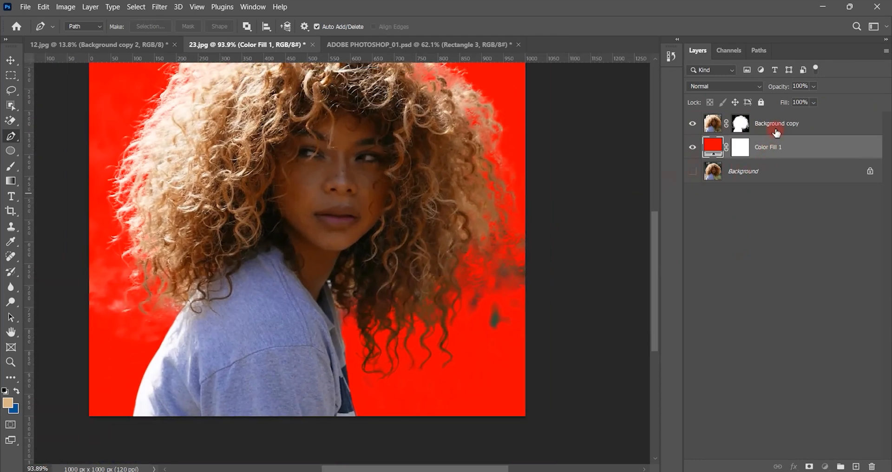
click(776, 133)
click(739, 126)
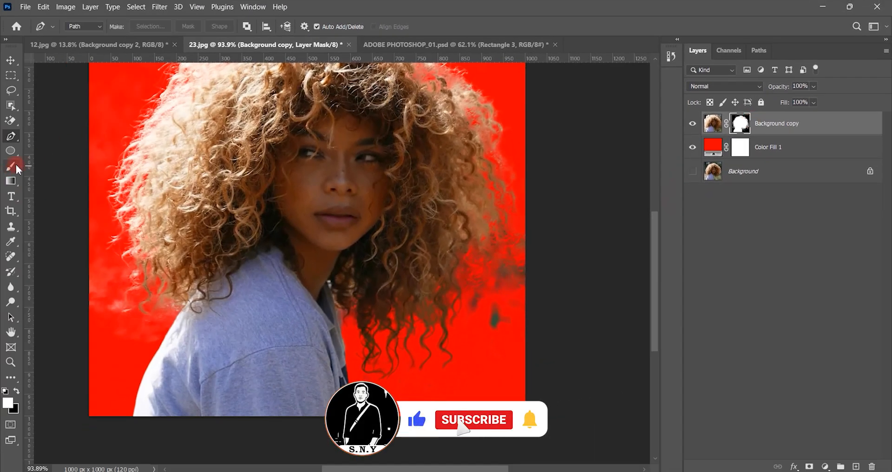
click(15, 163)
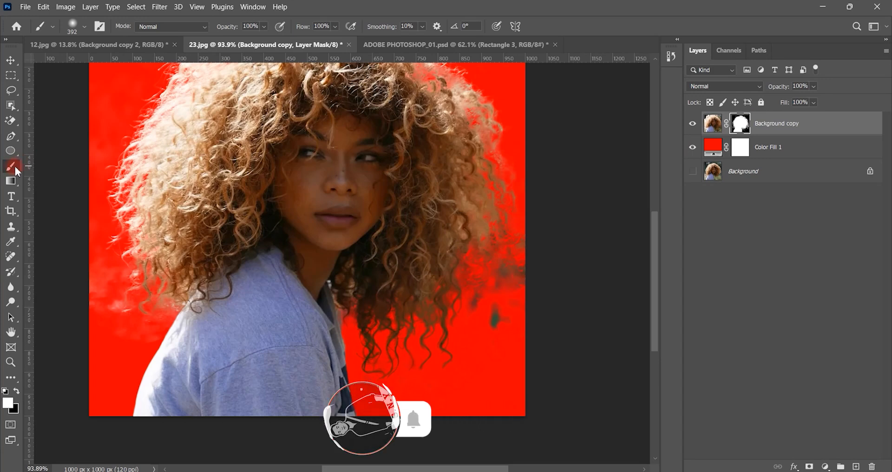
drag(442, 308, 458, 304)
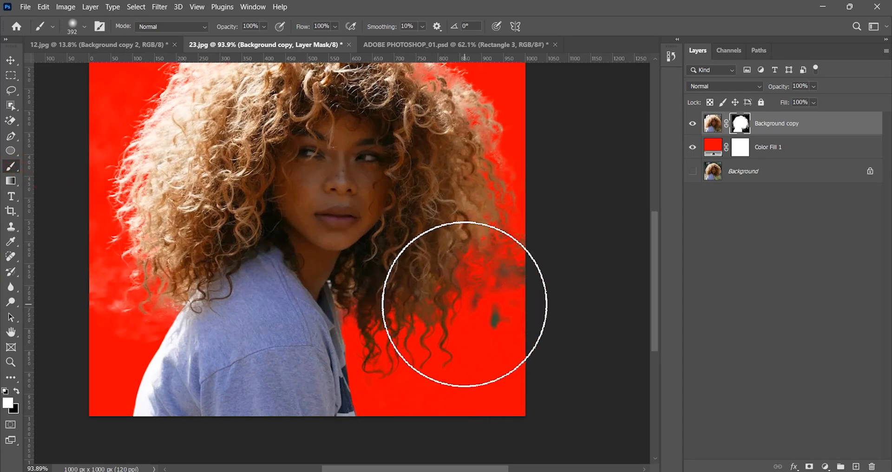
alt+right_click(465, 304)
alt+right_click(414, 314)
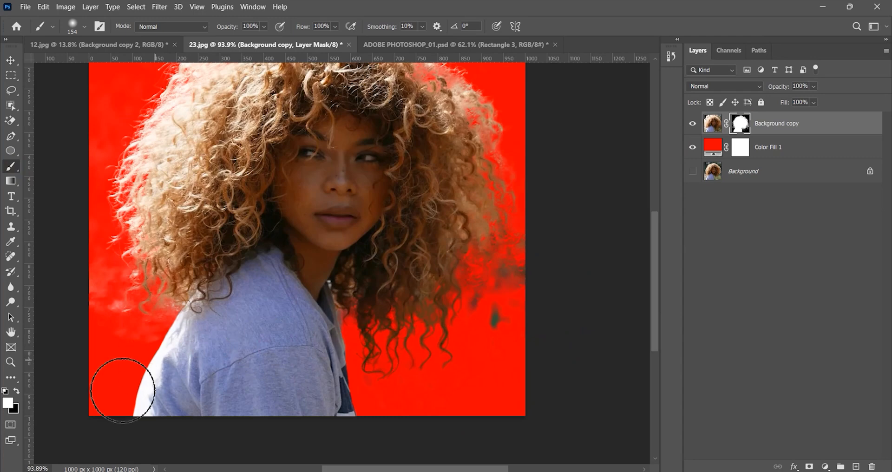
scroll(198, 325, down, 3)
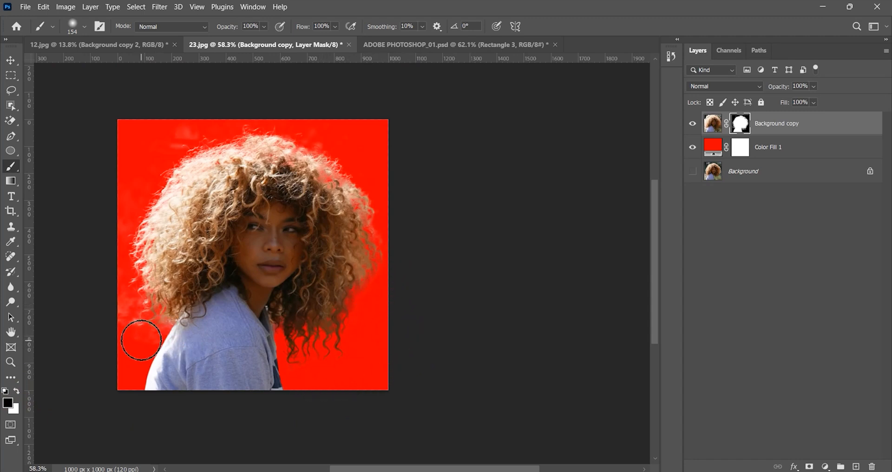
- Paint black on the mask from the background behind the shoulder across the hair, and restore the hair by painting white
mouse_move(141, 341)
mouse_down()
mouse_move(118, 300)
mouse_move(179, 229)
mouse_move(222, 203)
mouse_up()
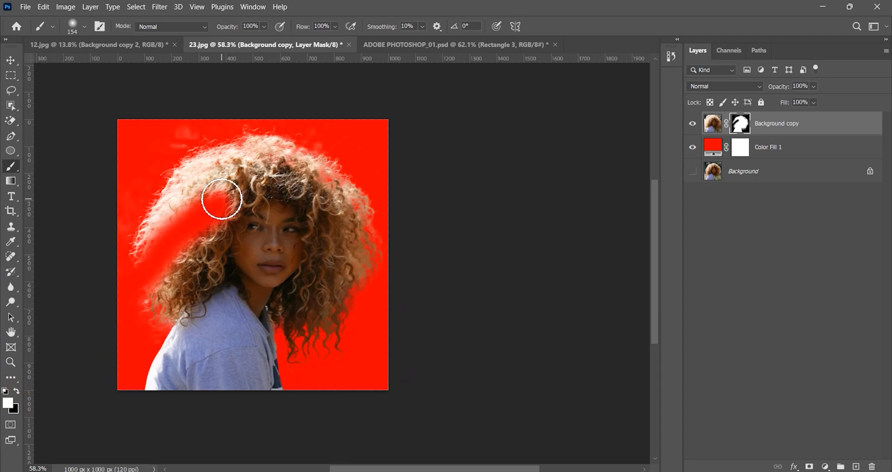
mouse_move(222, 199)
mouse_down()
mouse_move(189, 213)
mouse_move(155, 265)
mouse_up()
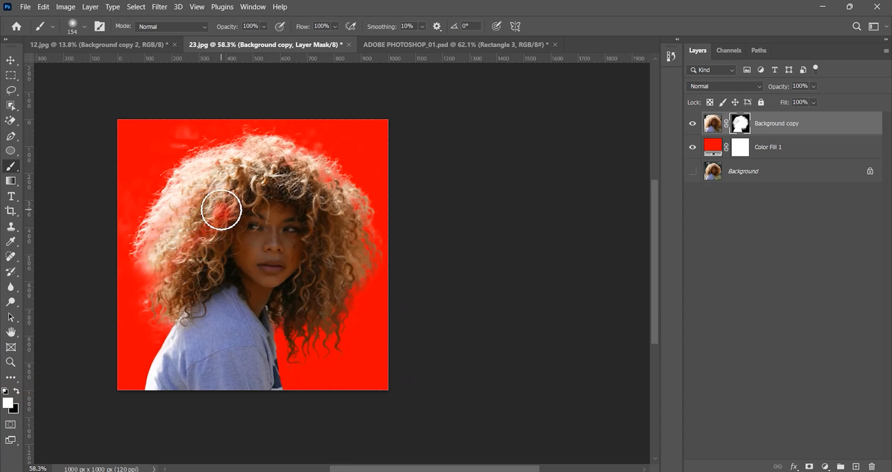
drag(222, 210, 159, 273)
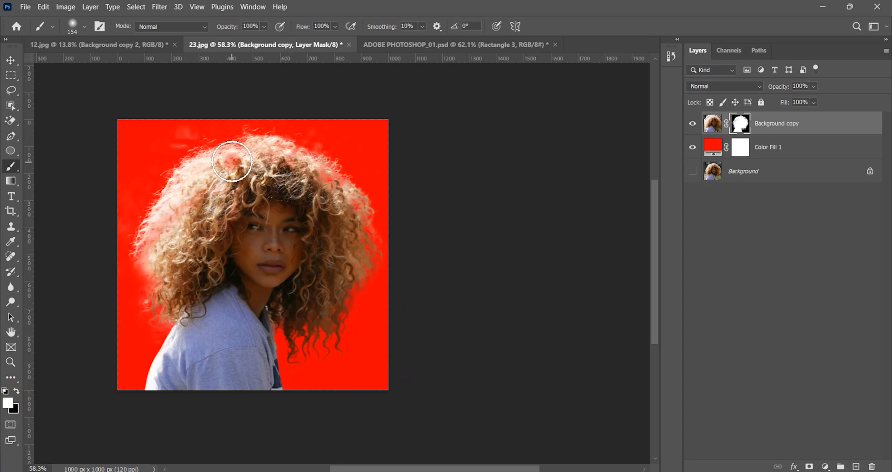
mouse_move(232, 161)
mouse_down()
mouse_move(203, 181)
mouse_move(165, 251)
mouse_up()
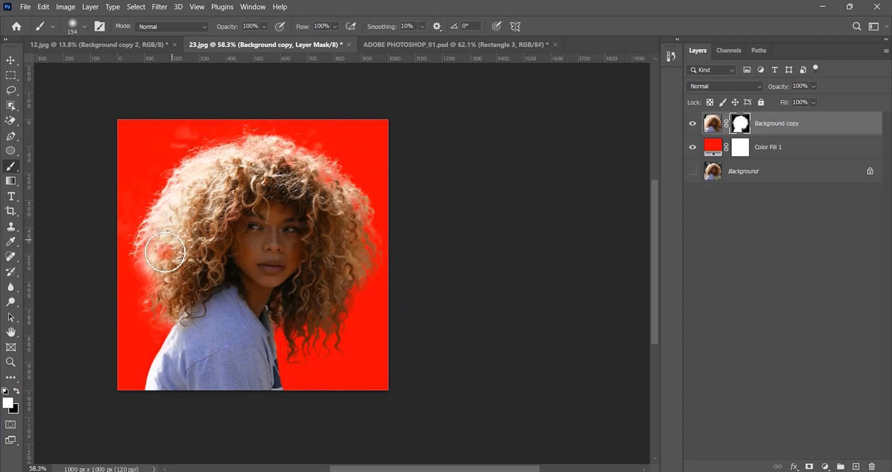
click(324, 194)
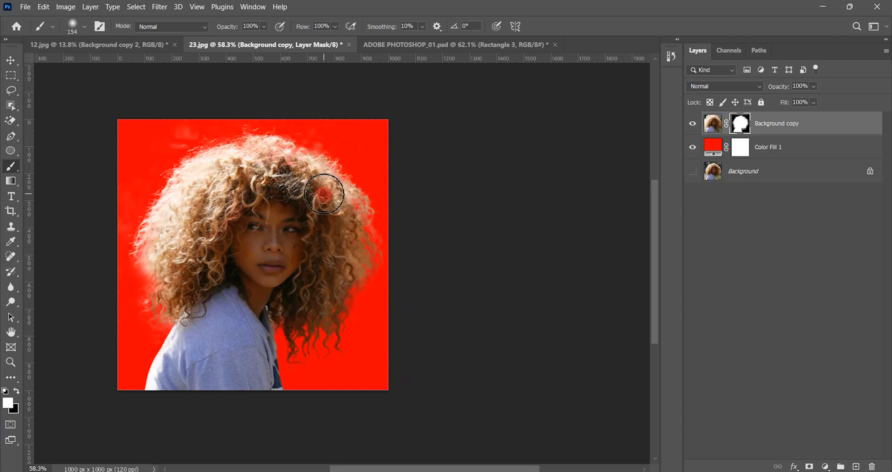
mouse_move(344, 231)
mouse_down()
mouse_move(355, 259)
mouse_move(306, 321)
mouse_move(297, 297)
mouse_move(329, 257)
mouse_move(256, 254)
mouse_up()
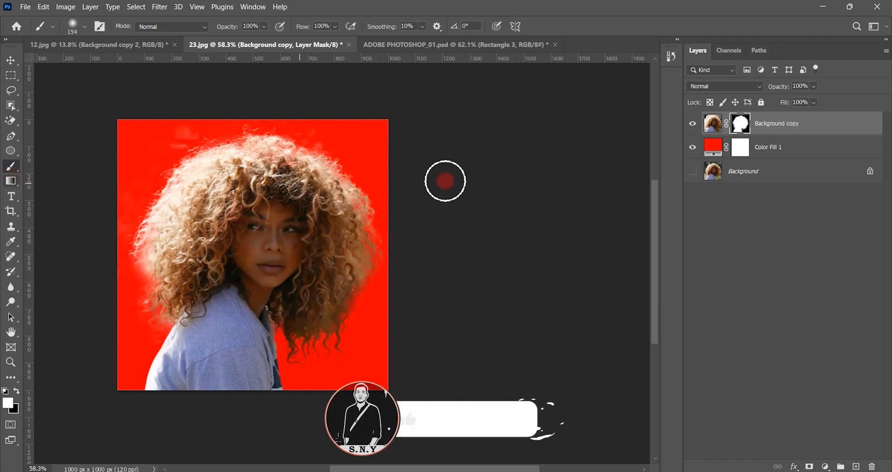
- Try painting black over the hair on the Background copy layer's image instead of its mask, and undo the strokes
click(741, 124)
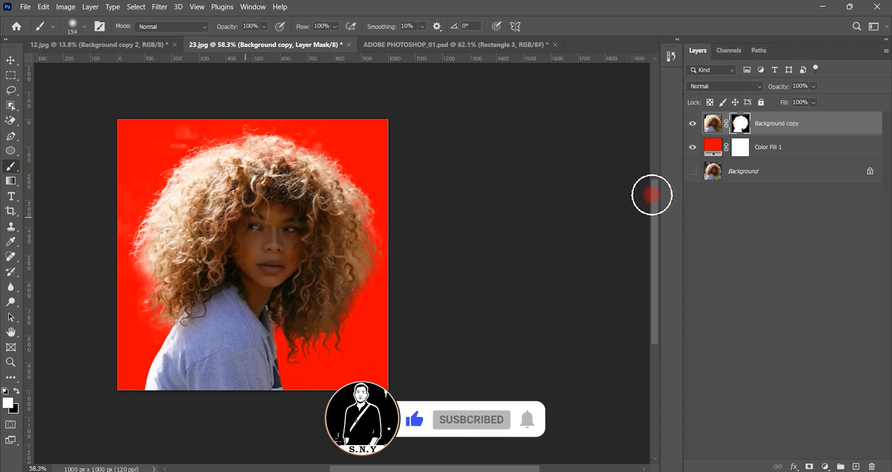
click(718, 131)
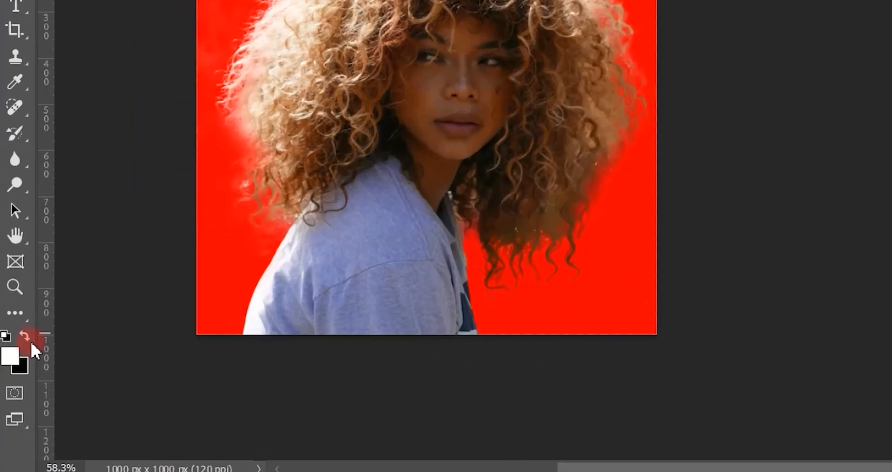
click(16, 391)
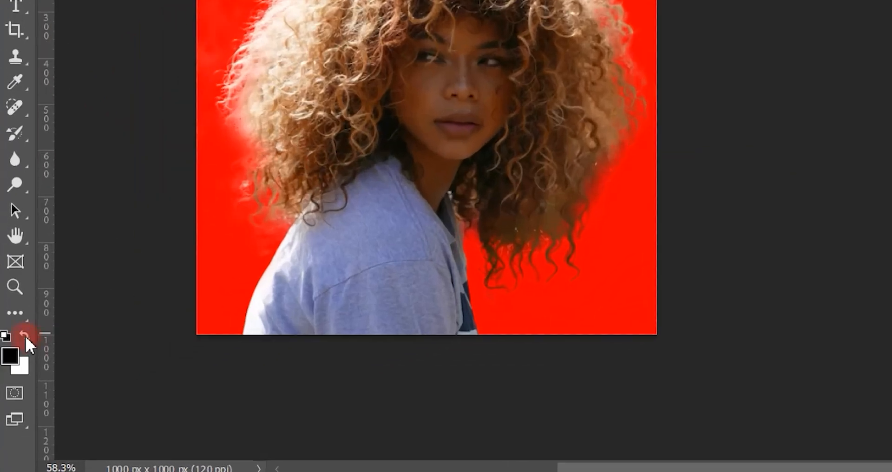
key(i)
key(d)
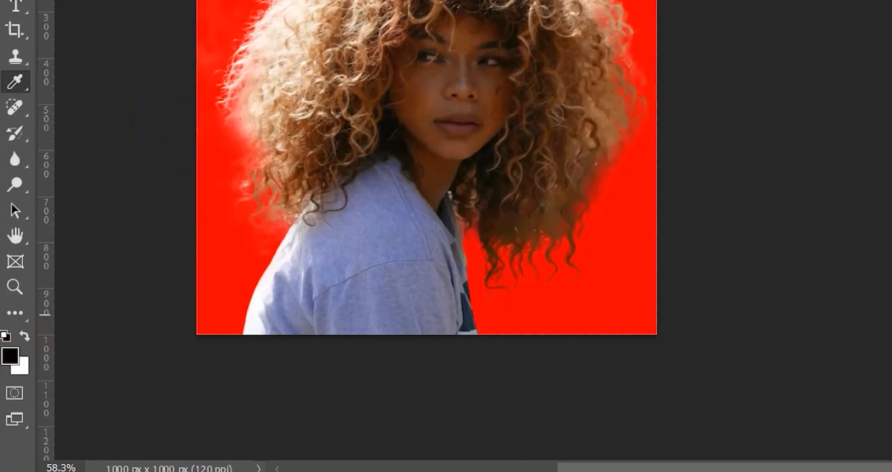
click(788, 94)
click(18, 346)
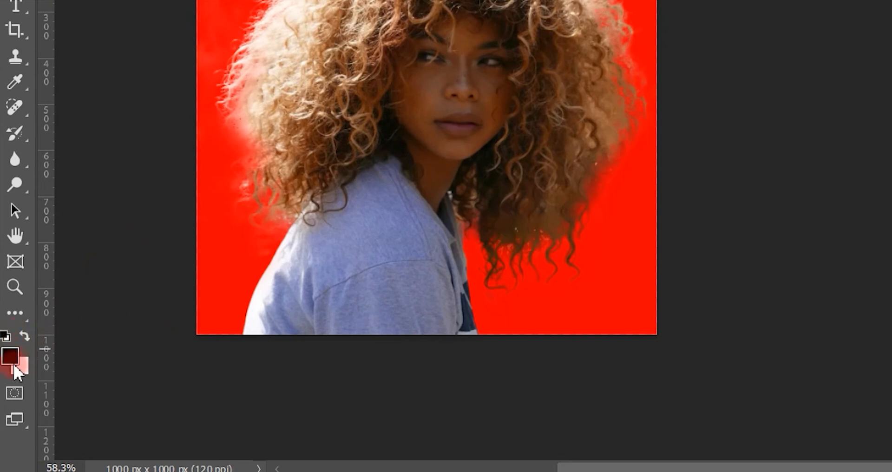
key(d)
mouse_move(151, 272)
mouse_down()
mouse_move(151, 246)
mouse_move(236, 169)
mouse_move(161, 247)
mouse_move(172, 233)
mouse_up()
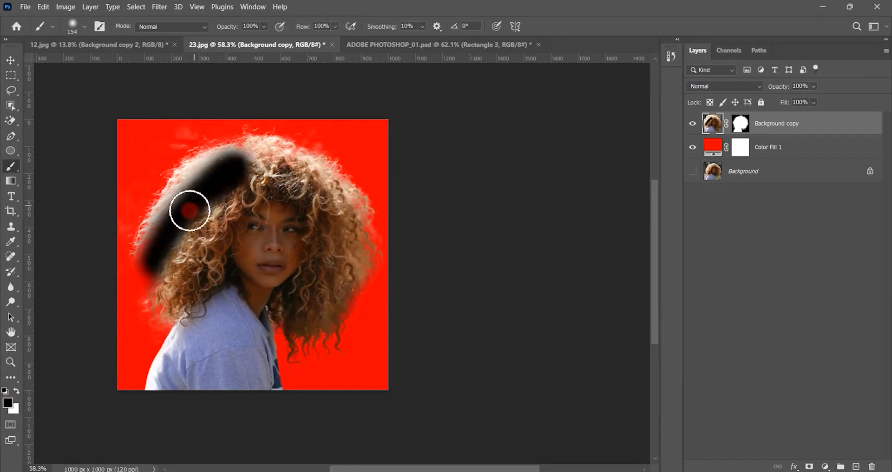
key(ctrl+z)
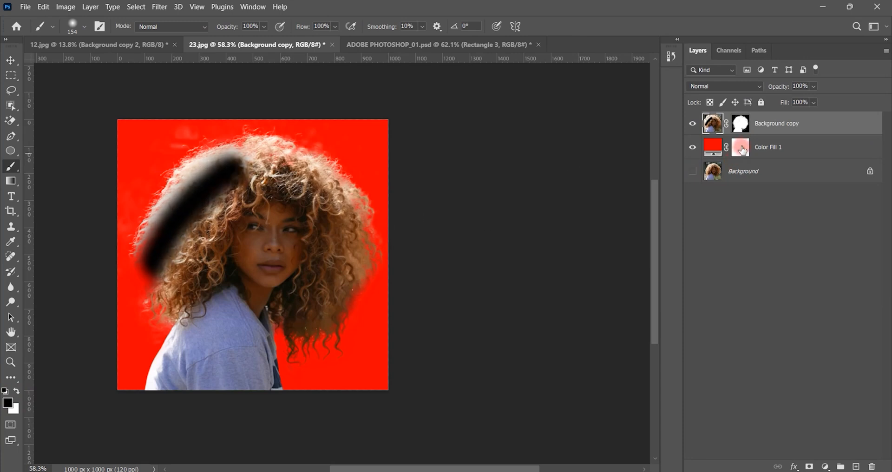
click(741, 128)
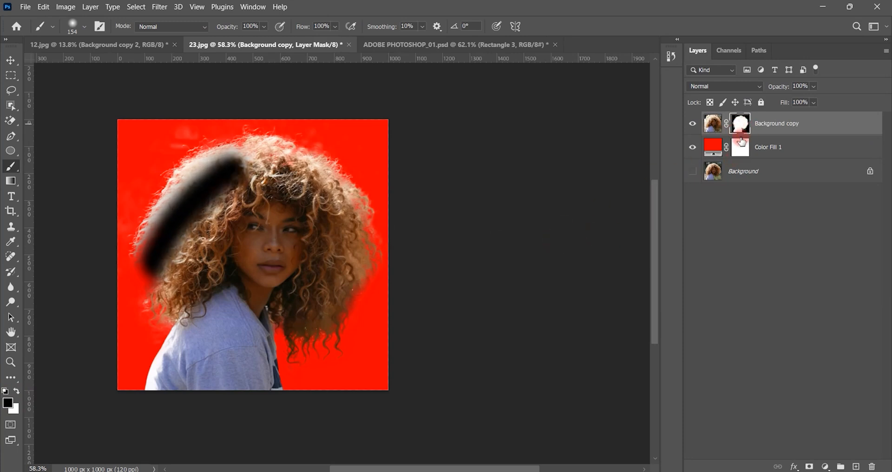
key(ctrl+z)
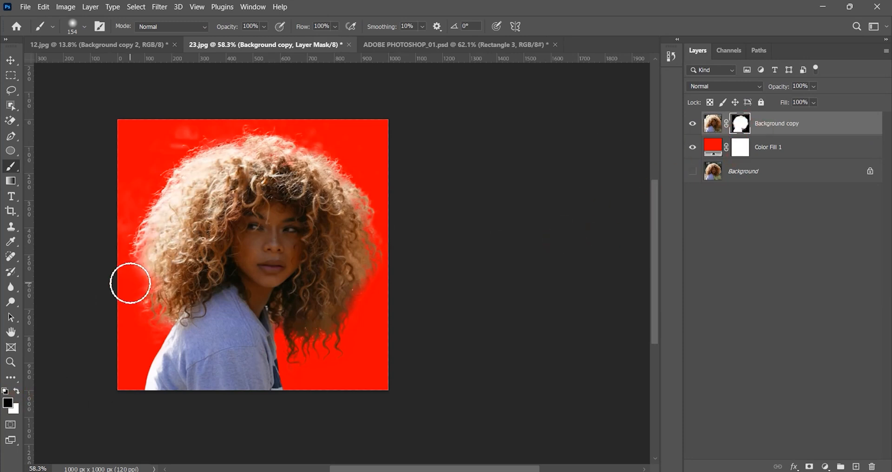
- Try painting white on the layer mask to reveal the original background behind the woman's back, and undo the strokes
mouse_move(127, 281)
mouse_down()
mouse_move(175, 207)
mouse_move(189, 211)
mouse_up()
key(ctrl+z)
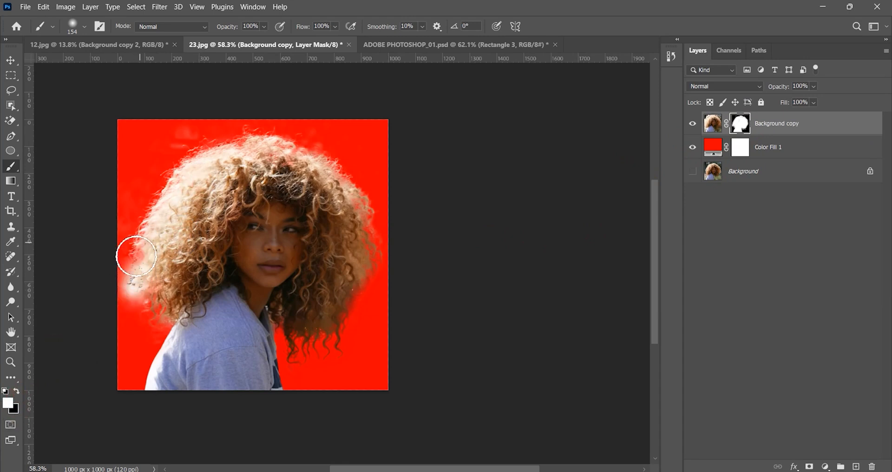
mouse_move(128, 252)
mouse_down()
mouse_move(117, 367)
mouse_move(164, 302)
mouse_move(115, 355)
mouse_move(127, 416)
mouse_up()
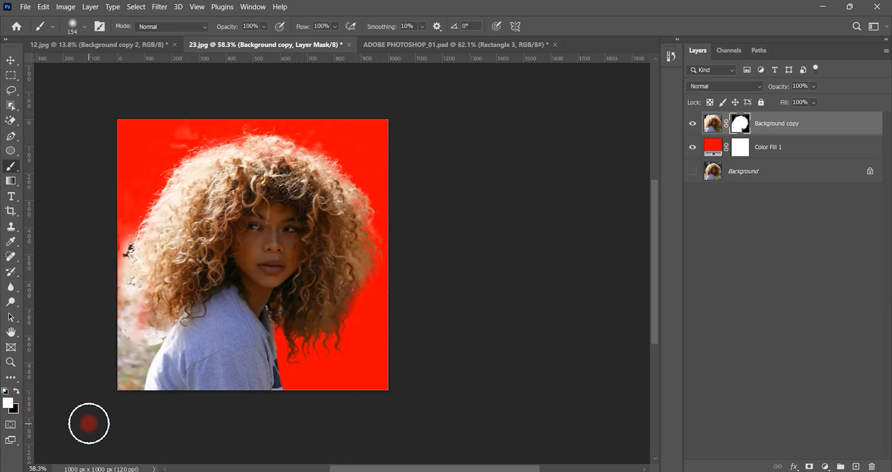
key(ctrl+z)
key(ctrl+z)
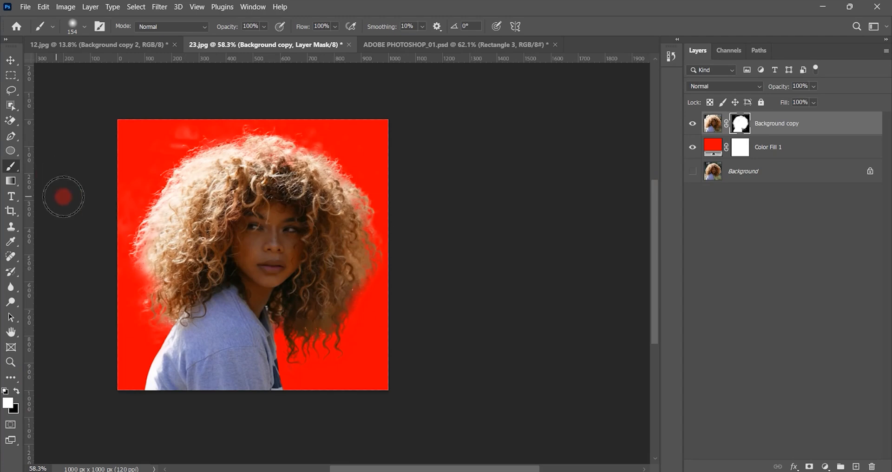
- Switch to the 12.jpg document and bring up the available selection commands
click(105, 46)
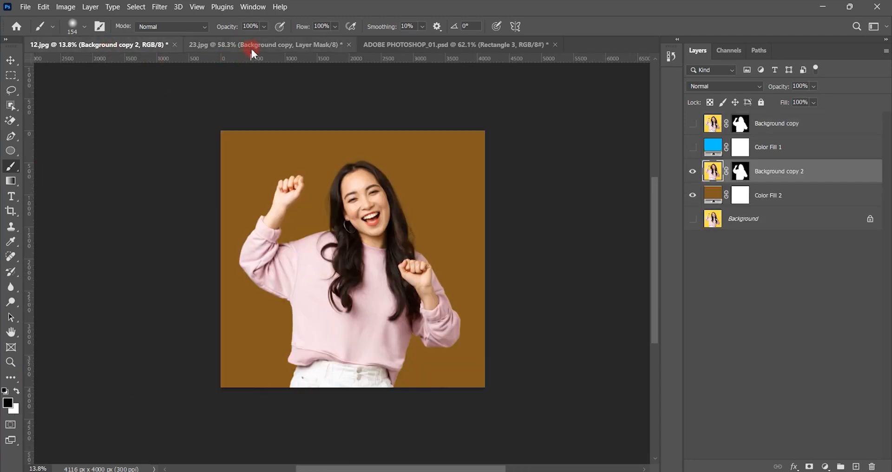
click(229, 43)
key(ctrl+shift+Tab)
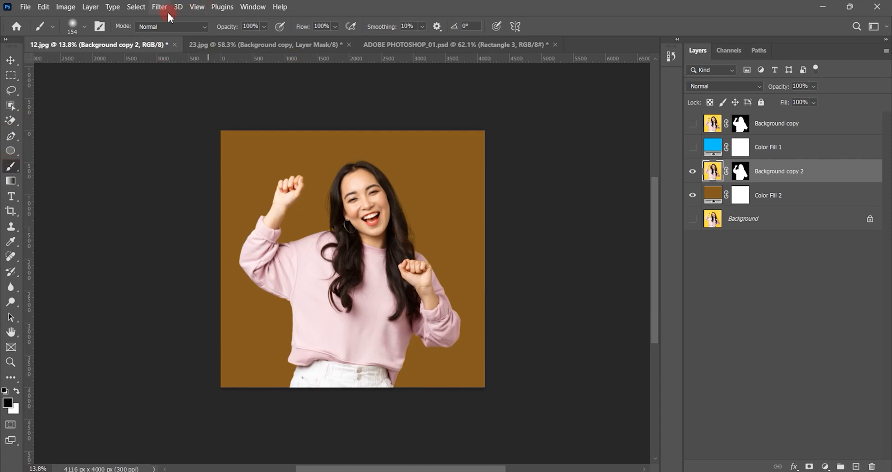
click(136, 7)
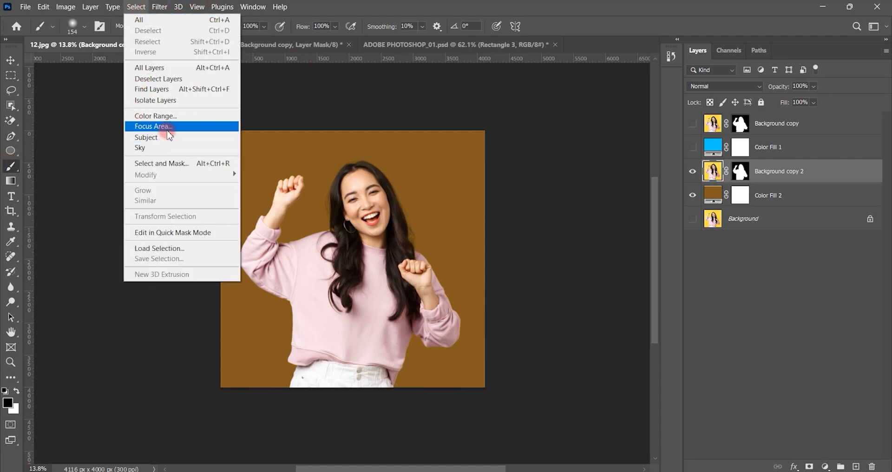